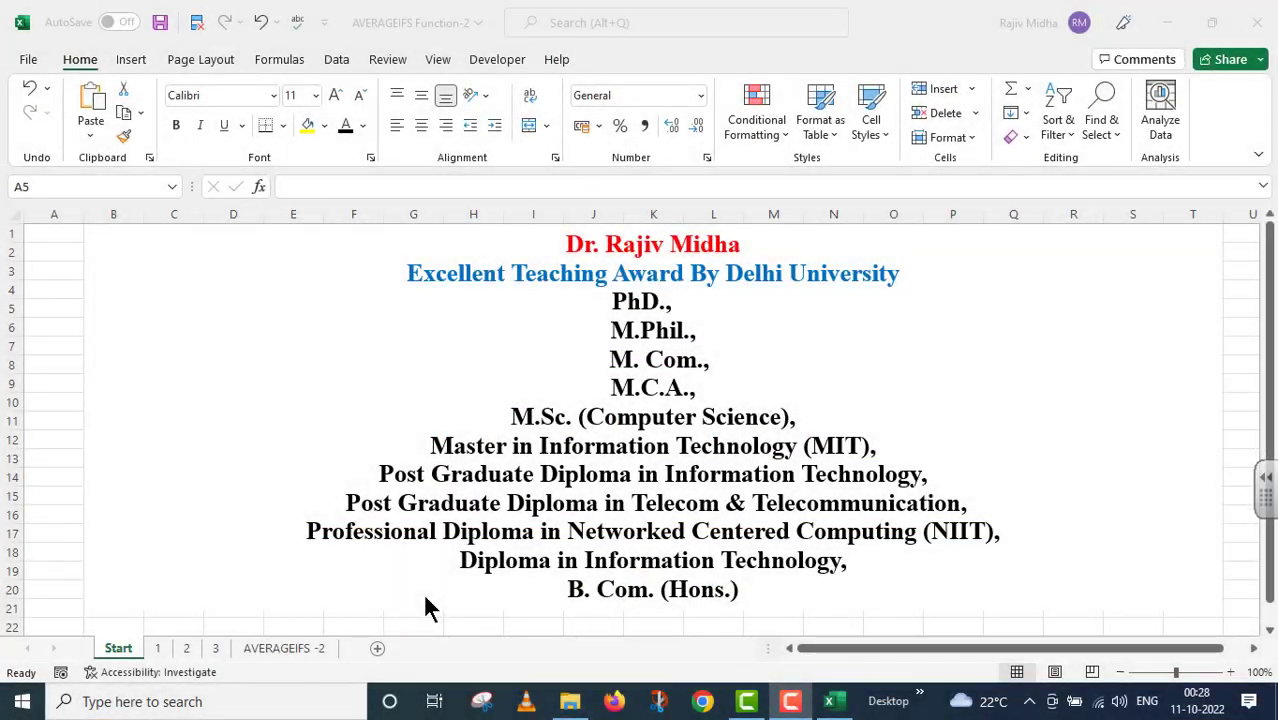
Step: Switch to sheet 1, the statistical functions list with AVERAGEIFS highlighted
left_click(156, 648)
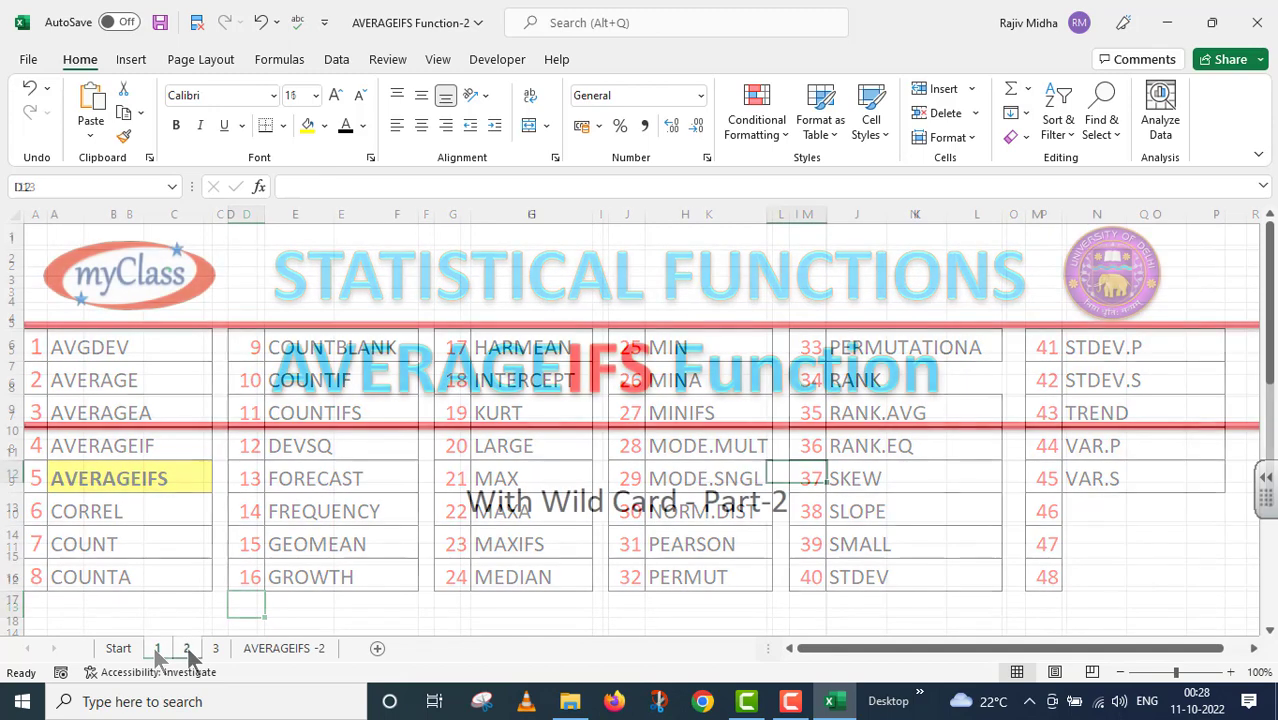
Step: Show sheet 2, the 'AVERAGEIFS Function – With Wild Card - Part-2' title page
left_click(187, 650)
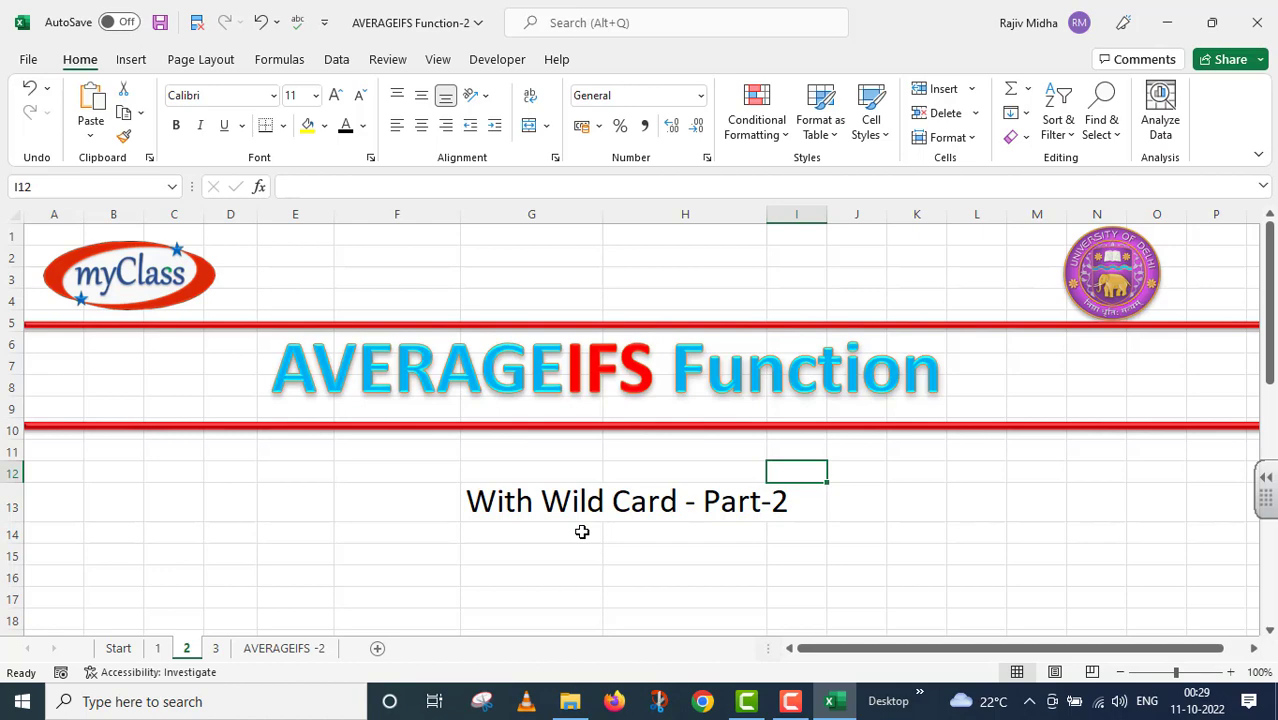
Step: Open the AVERAGEIFS -2 worksheet with the product price table and criteria rows
left_click(284, 648)
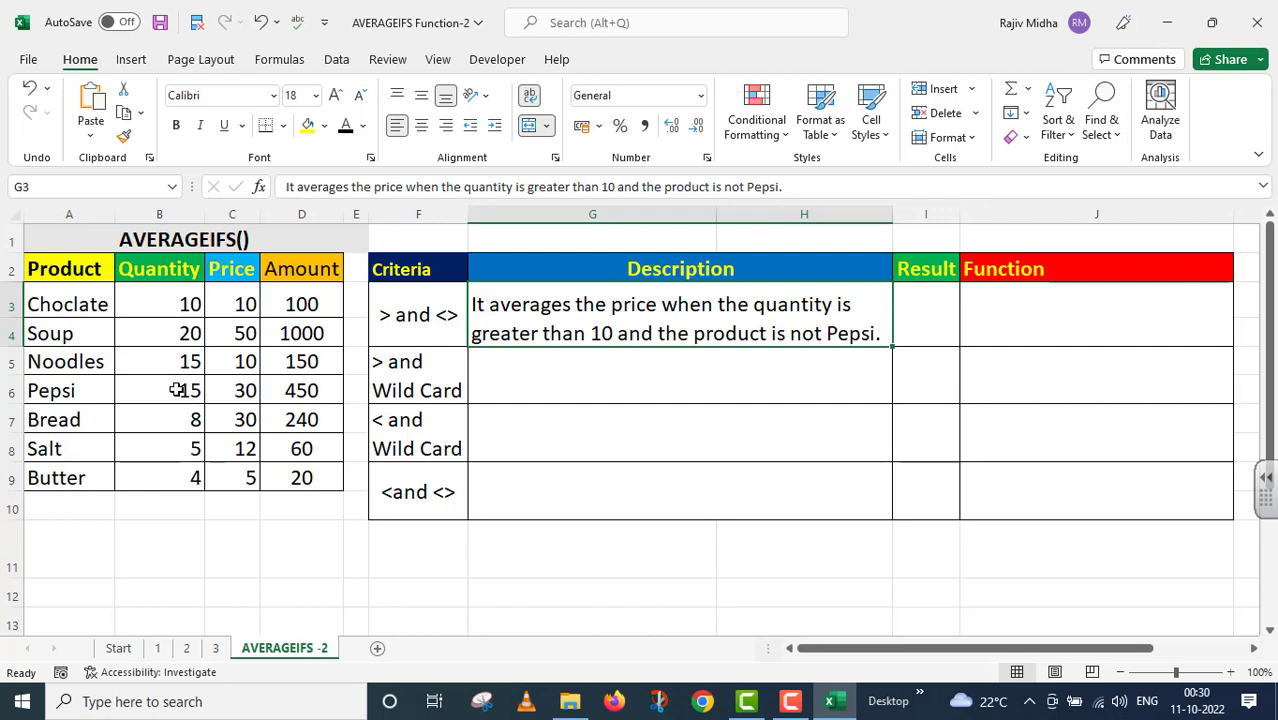
Step: In I3 enter =AVERAGEIFS(C3:C9,B3:B9,">10",A3:A9,"<>Pepsi"), which returns 30
left_click(914, 293)
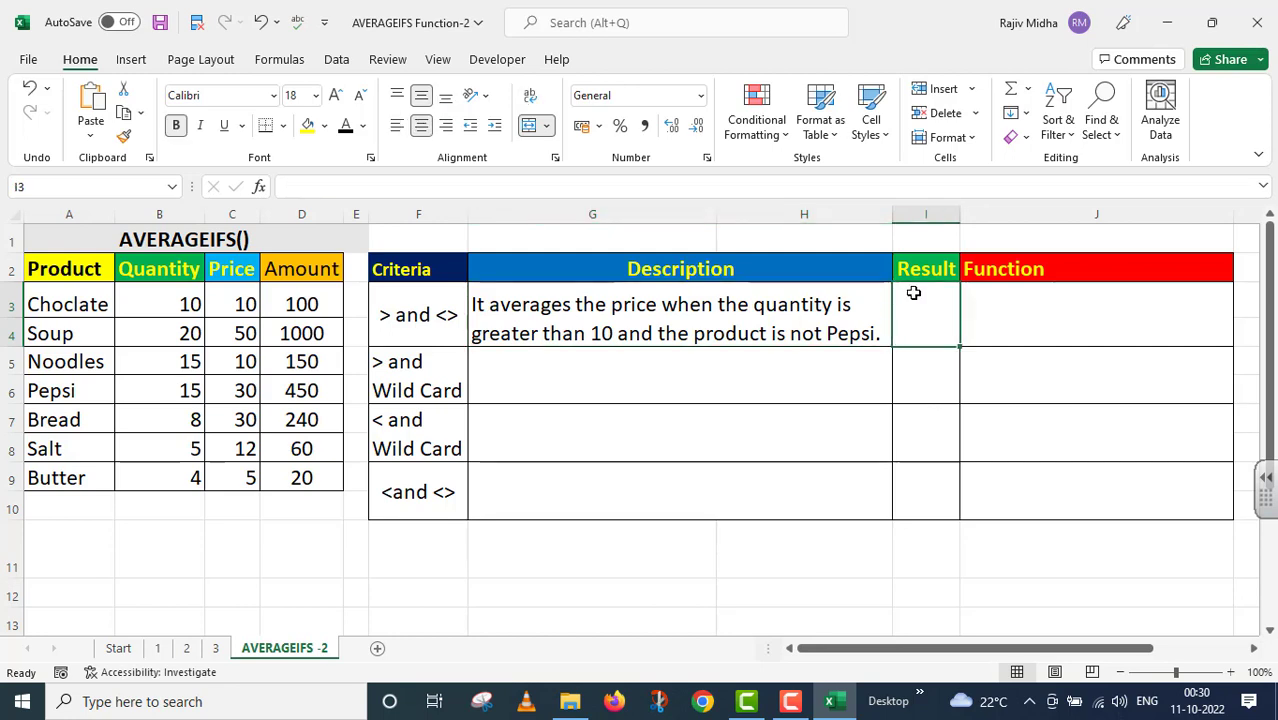
type("=A")
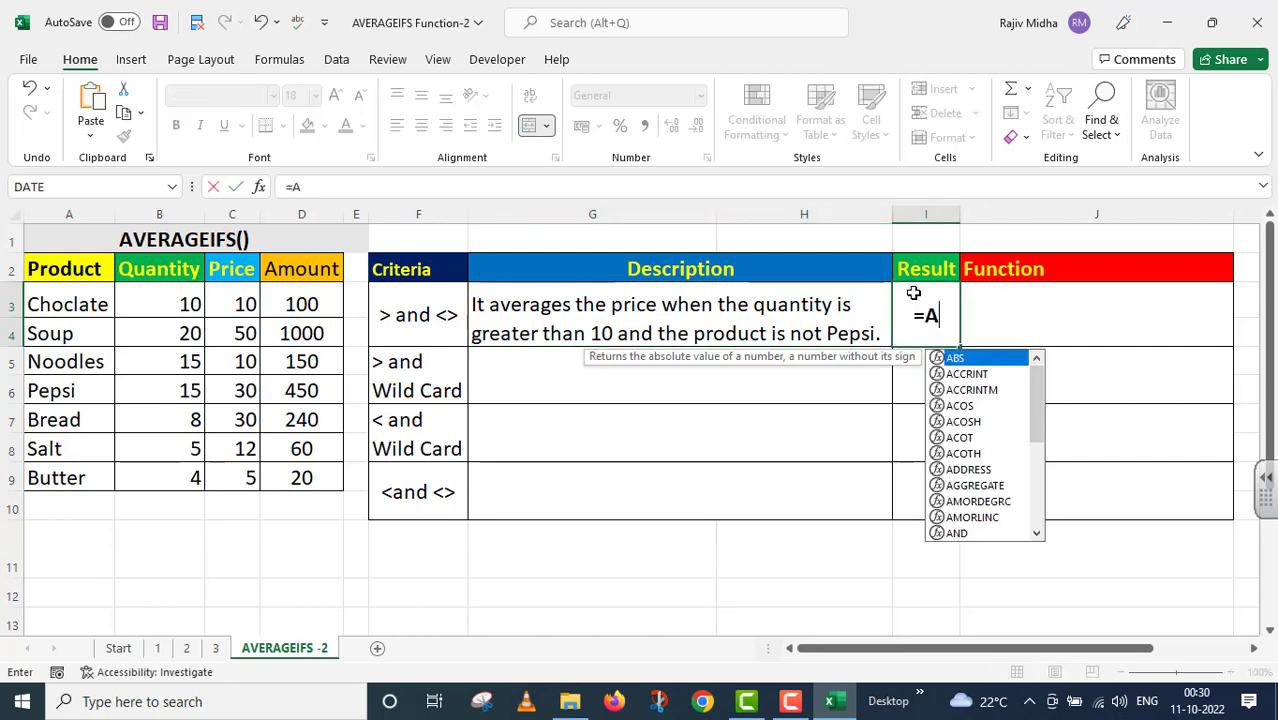
type("VERAGE")
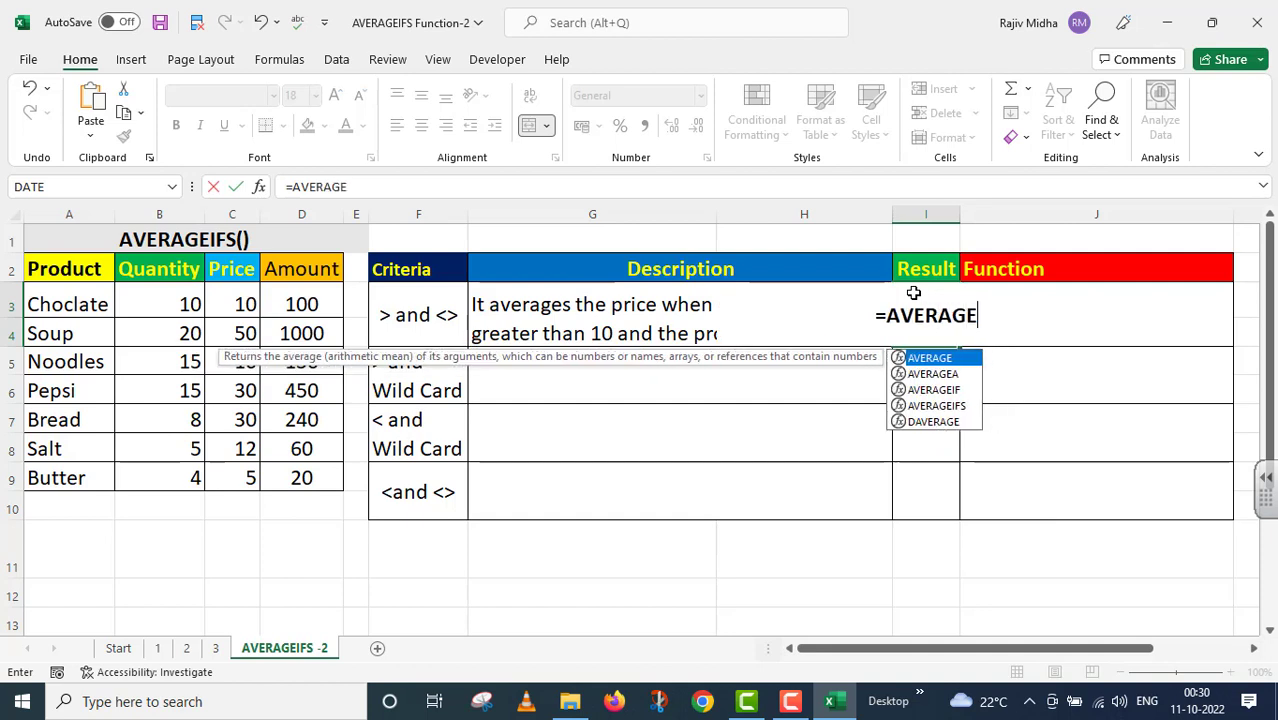
type("IFS(")
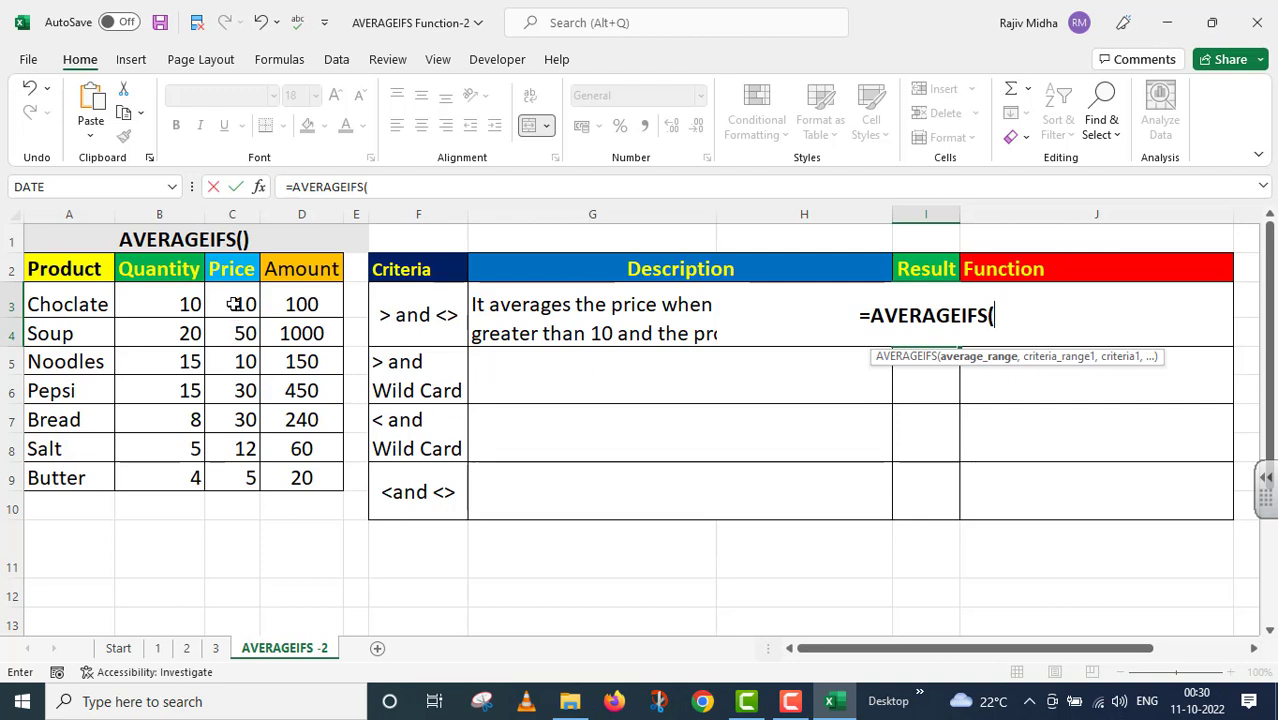
left_click_drag(233, 304, 234, 474)
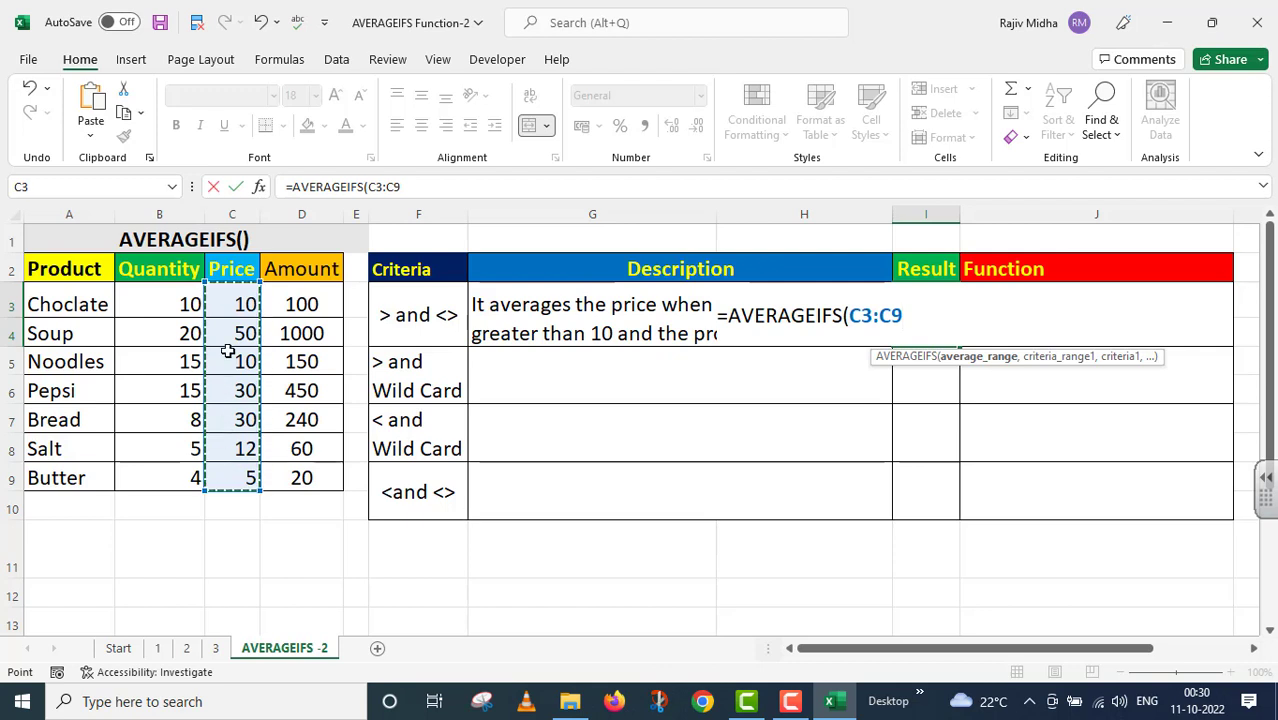
type(",")
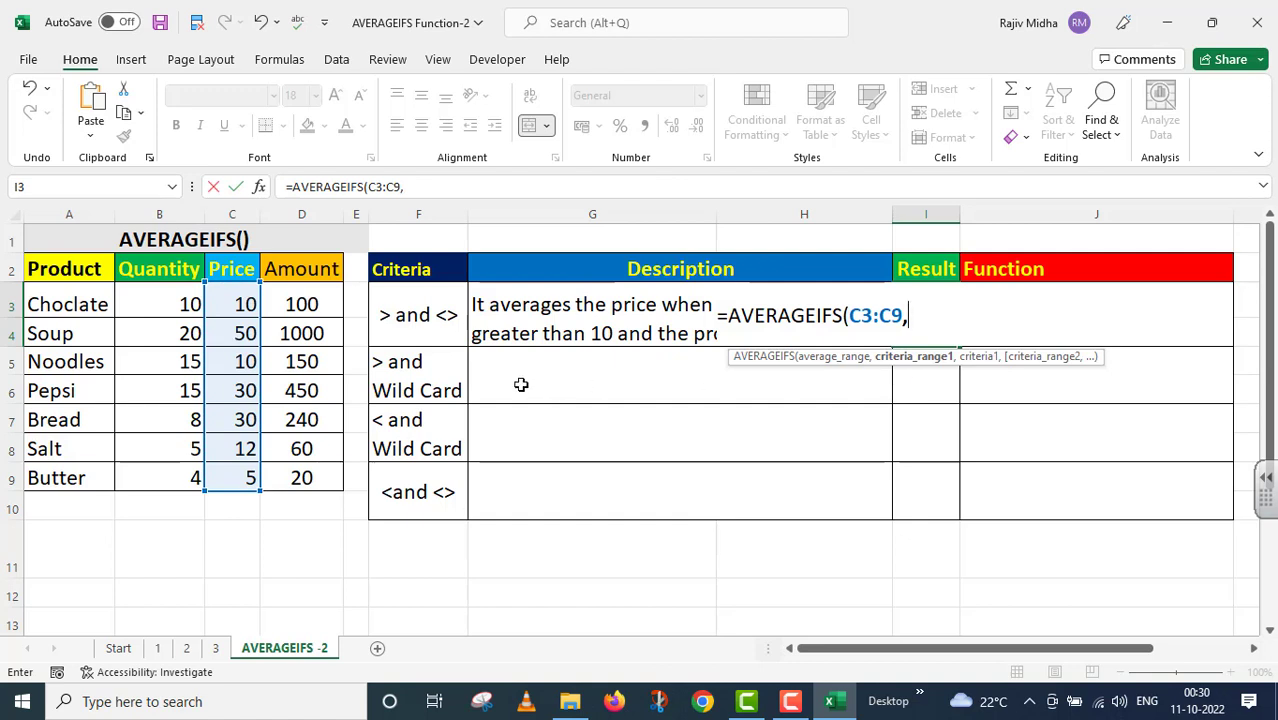
left_click_drag(165, 300, 164, 473)
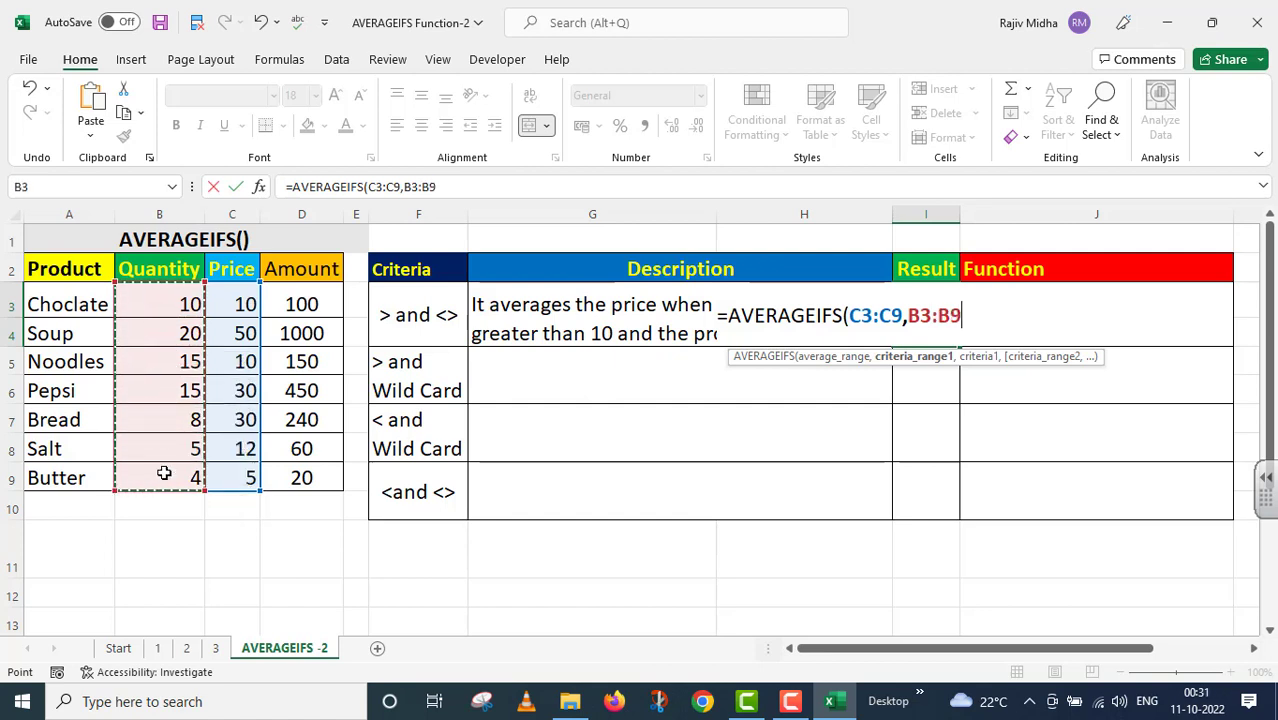
type(",")
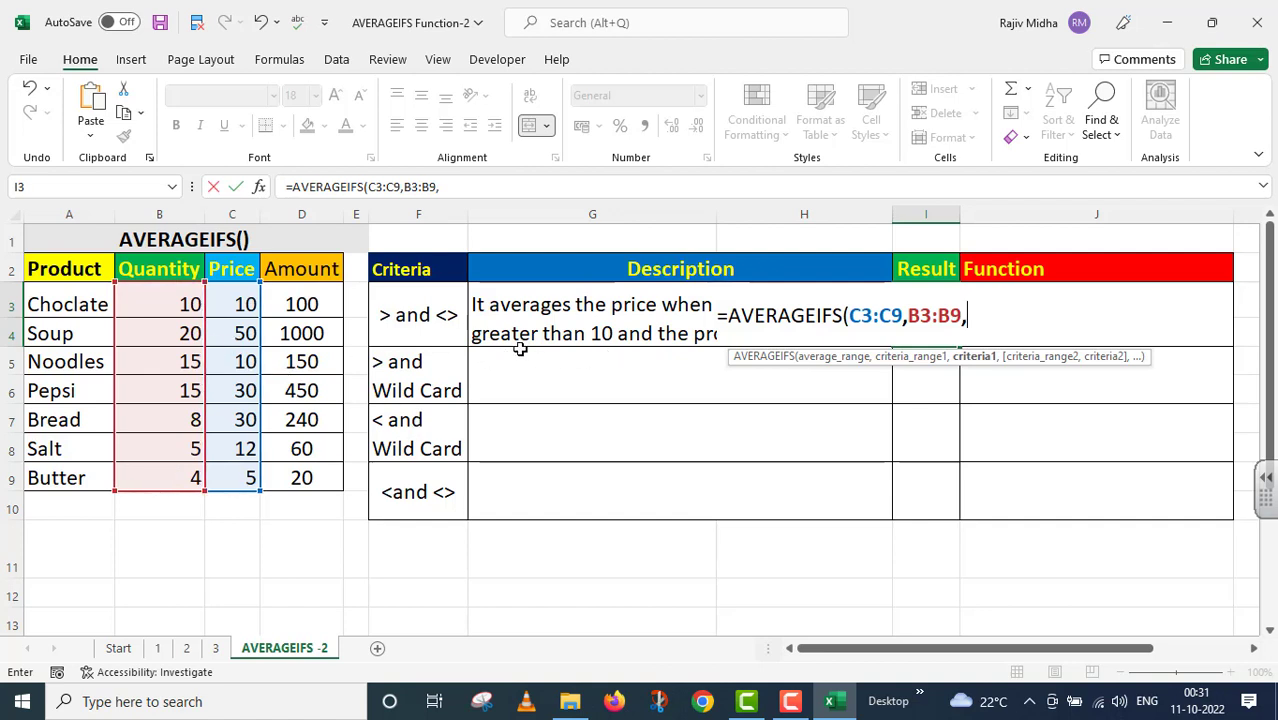
type("\">10\",")
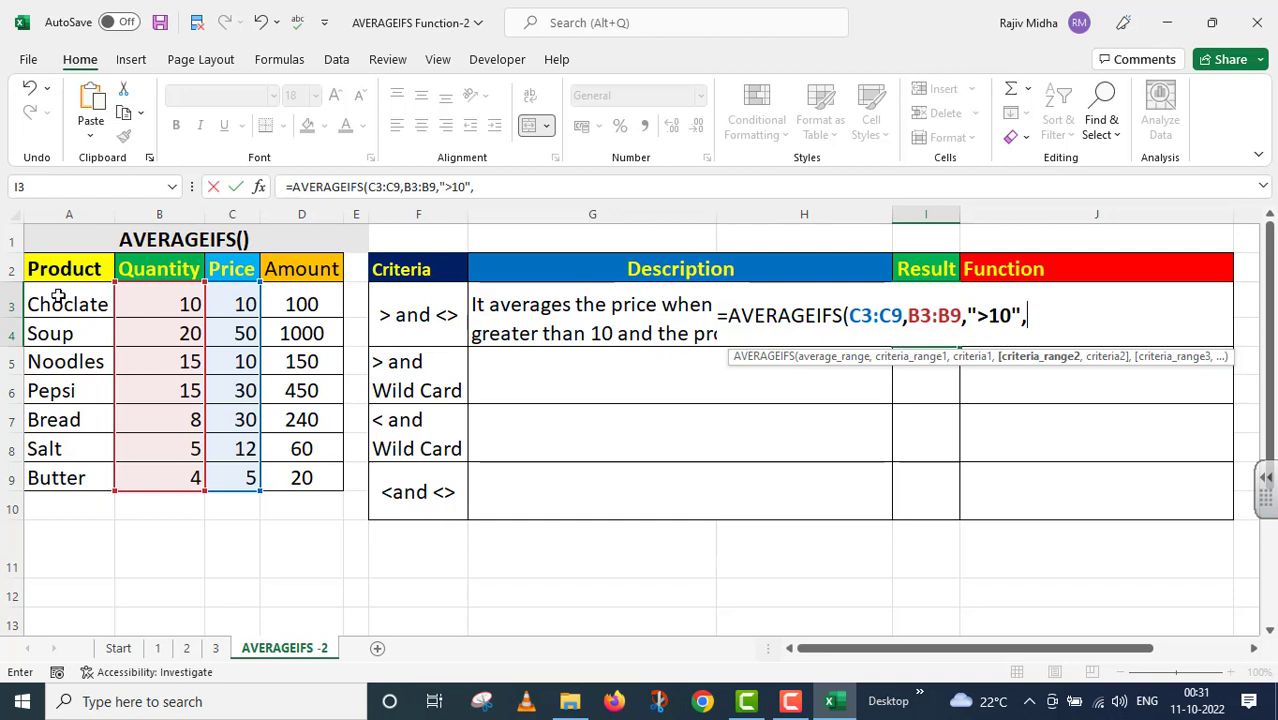
left_click_drag(59, 296, 57, 466)
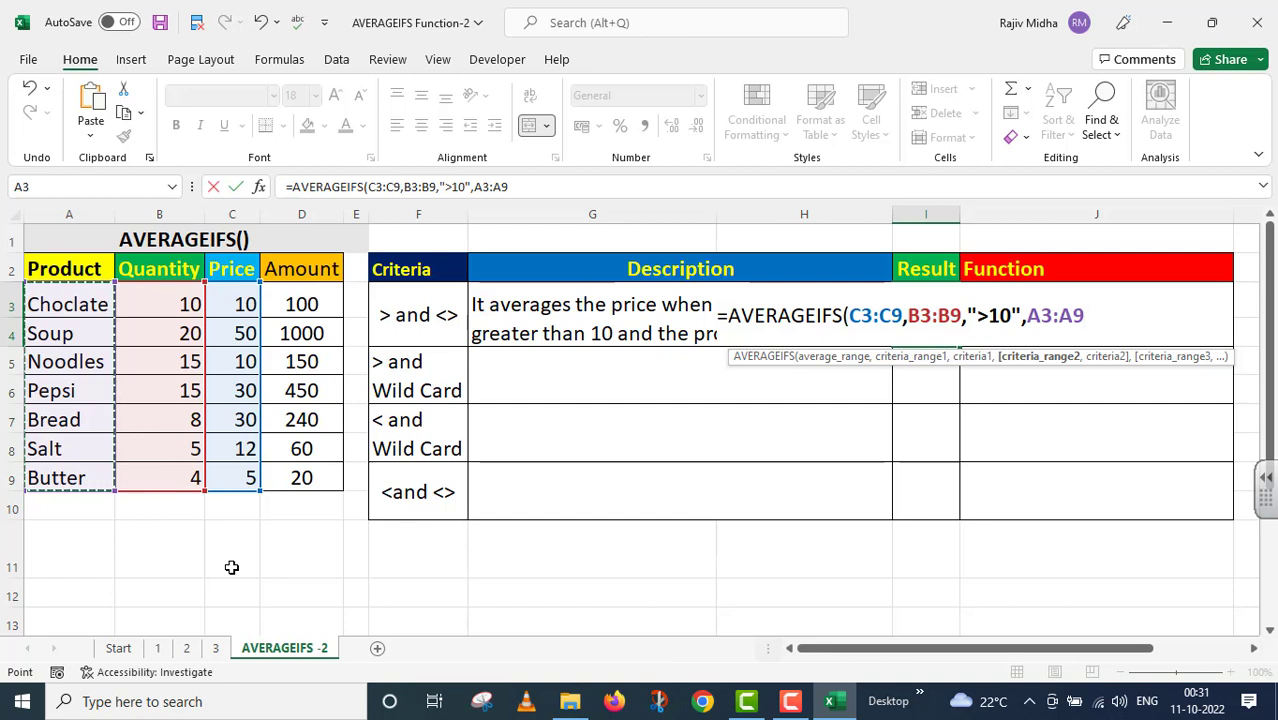
type(",\"")
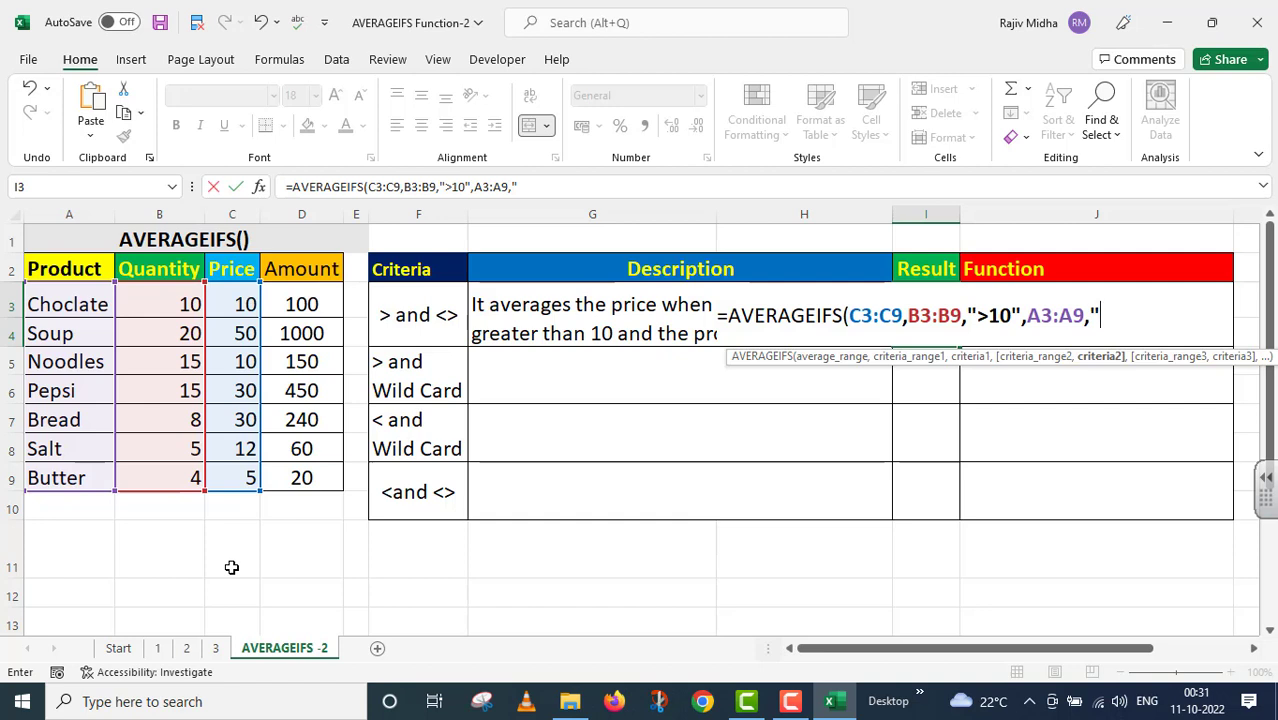
type("<>Pepsi\")")
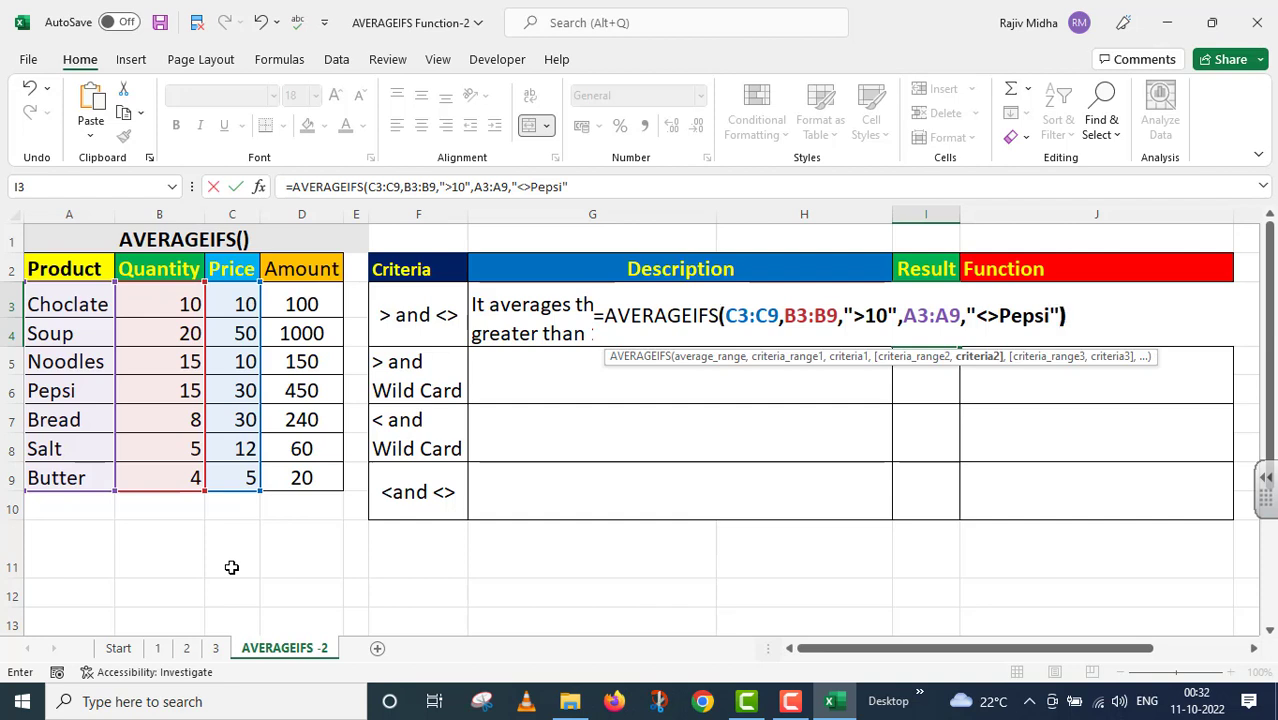
key("Return")
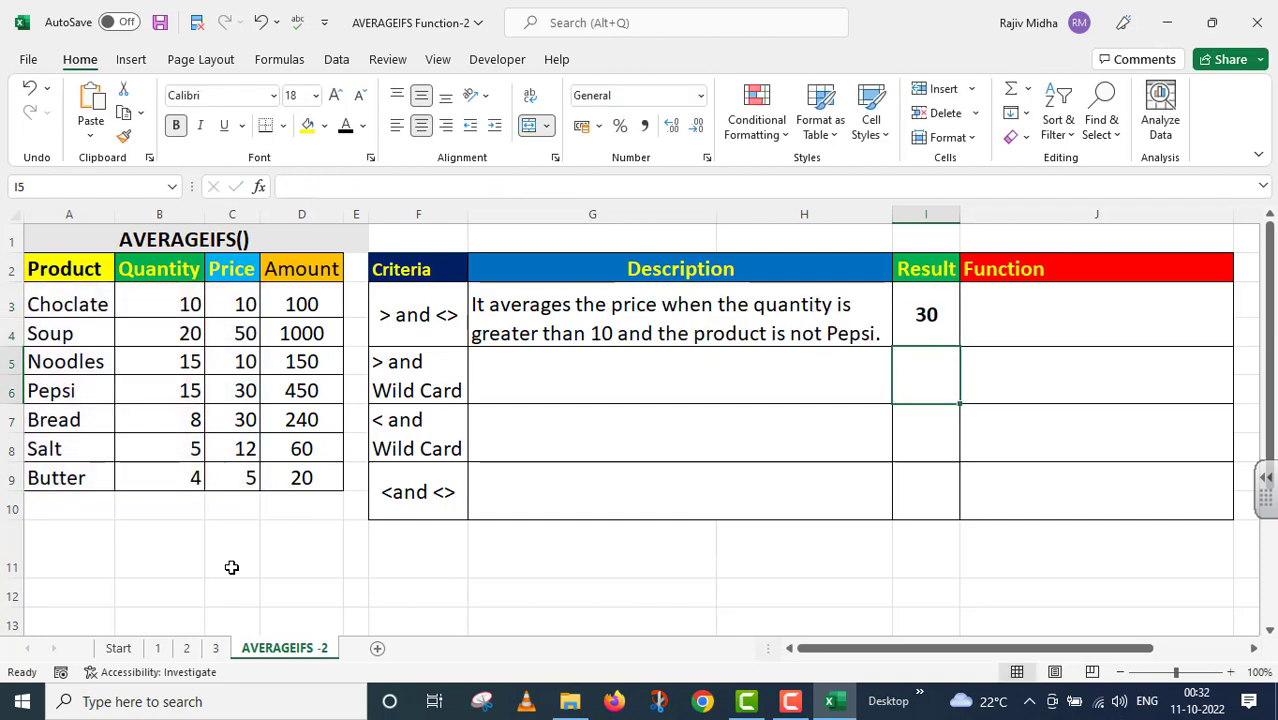
Step: Copy I3's formula text from the formula bar and paste it into J3
left_click(929, 326)
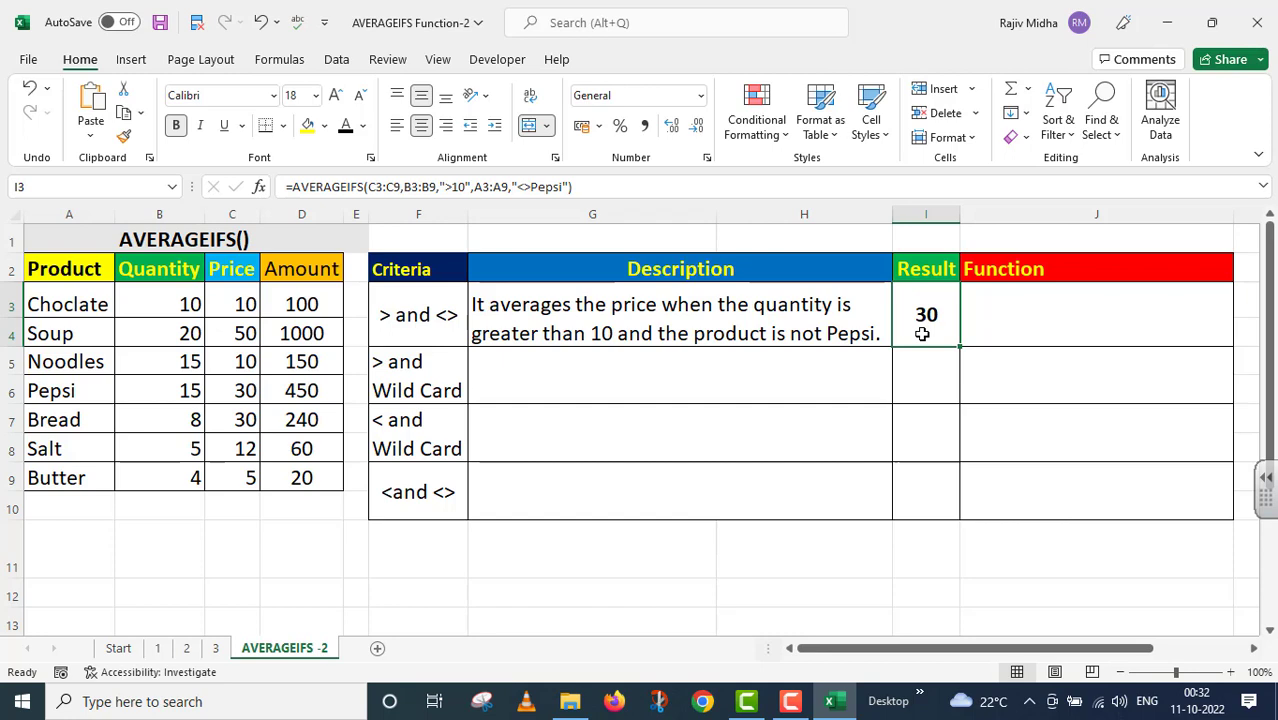
left_click_drag(572, 186, 286, 186)
key("ctrl+c")
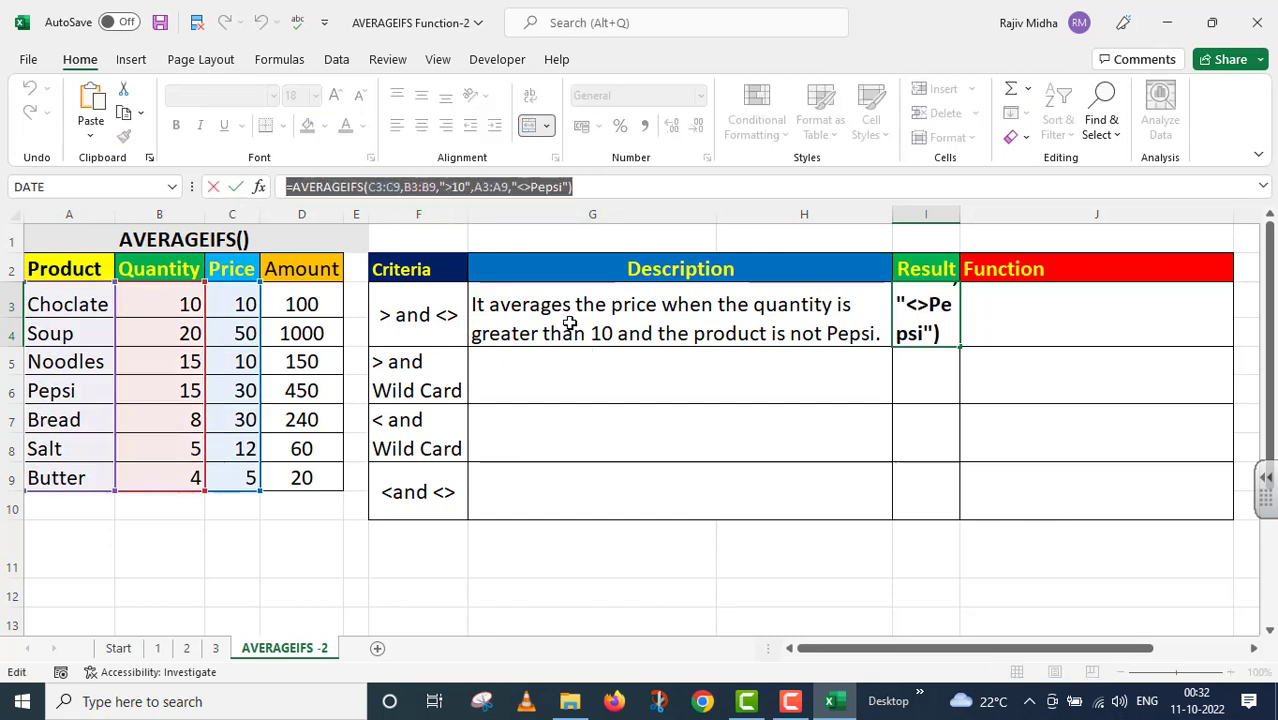
key("Return")
left_click(1003, 311)
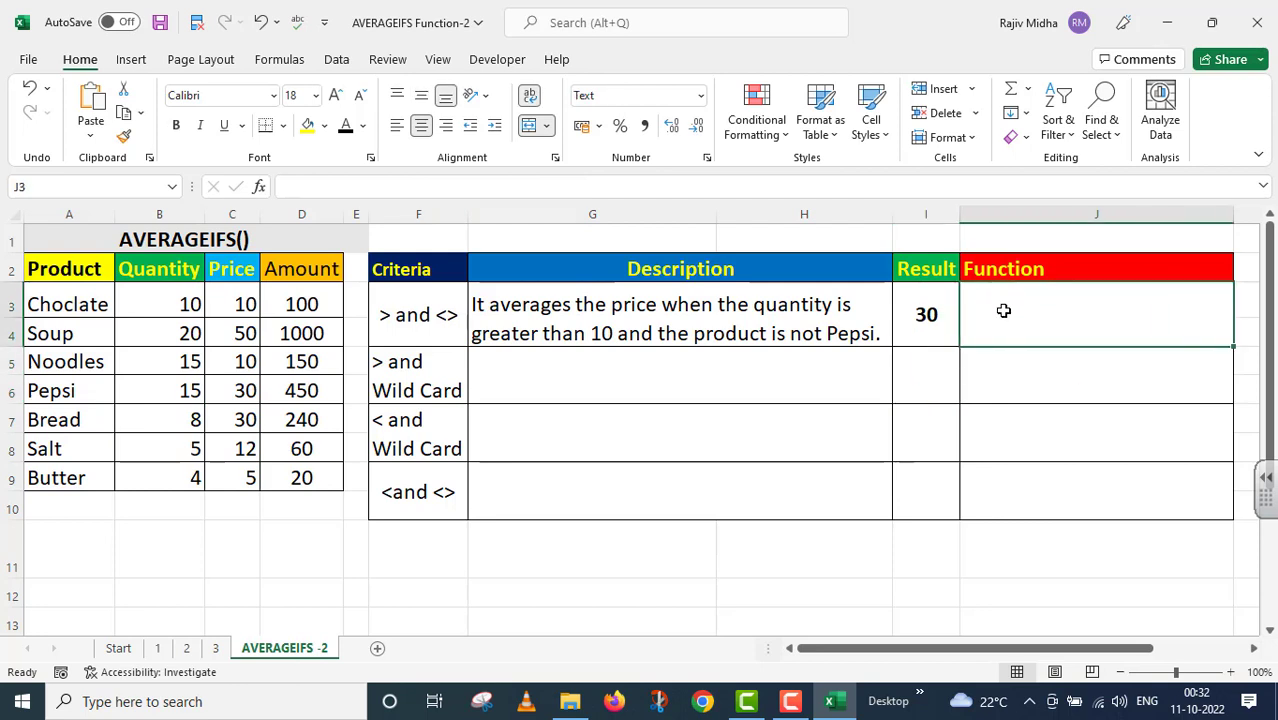
double_click(1003, 311)
key("ctrl+v")
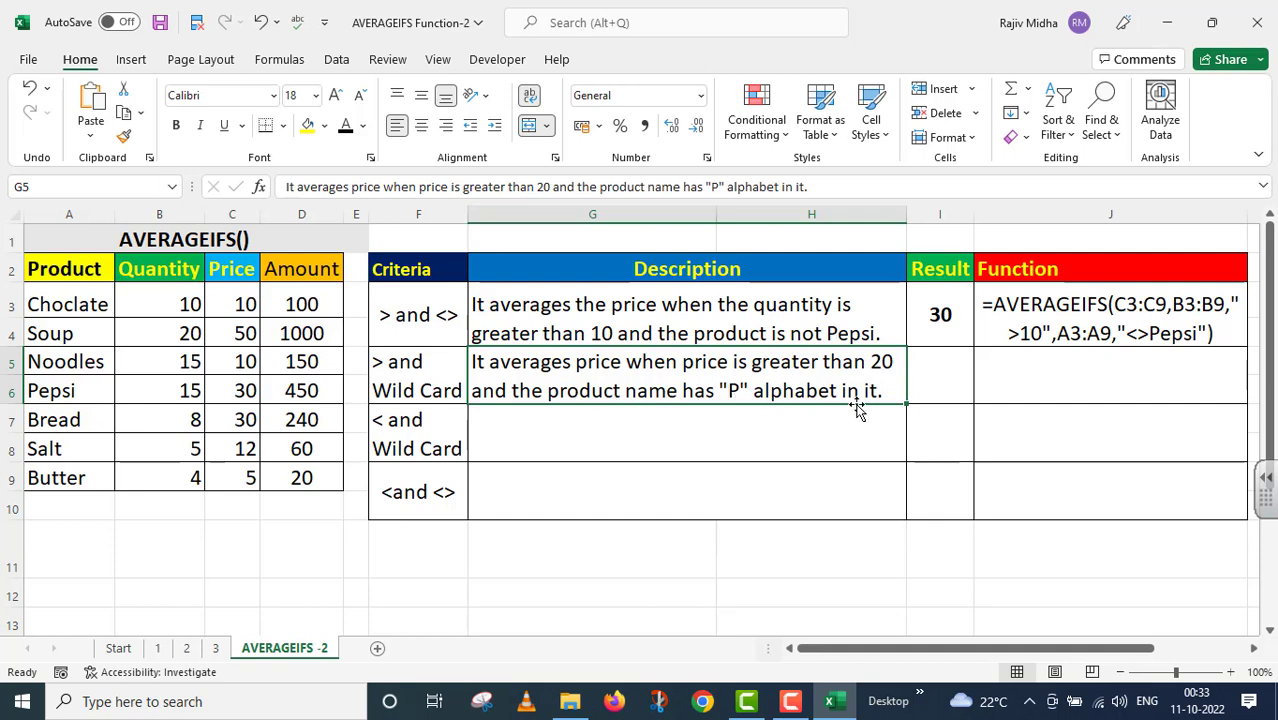
Step: In I5 enter =AVERAGEIFS(C3:C9,C3:C9,">20",A3:A9,"*p*"), which returns 40
left_click(941, 358)
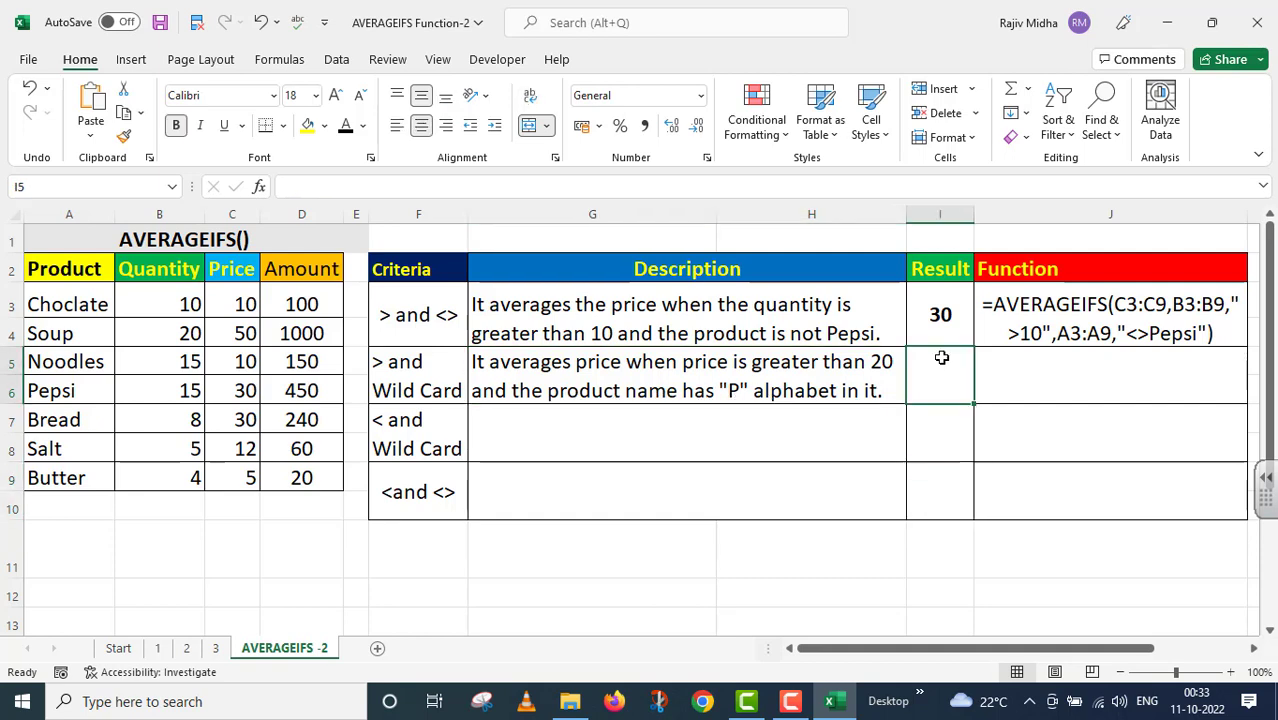
type("=A")
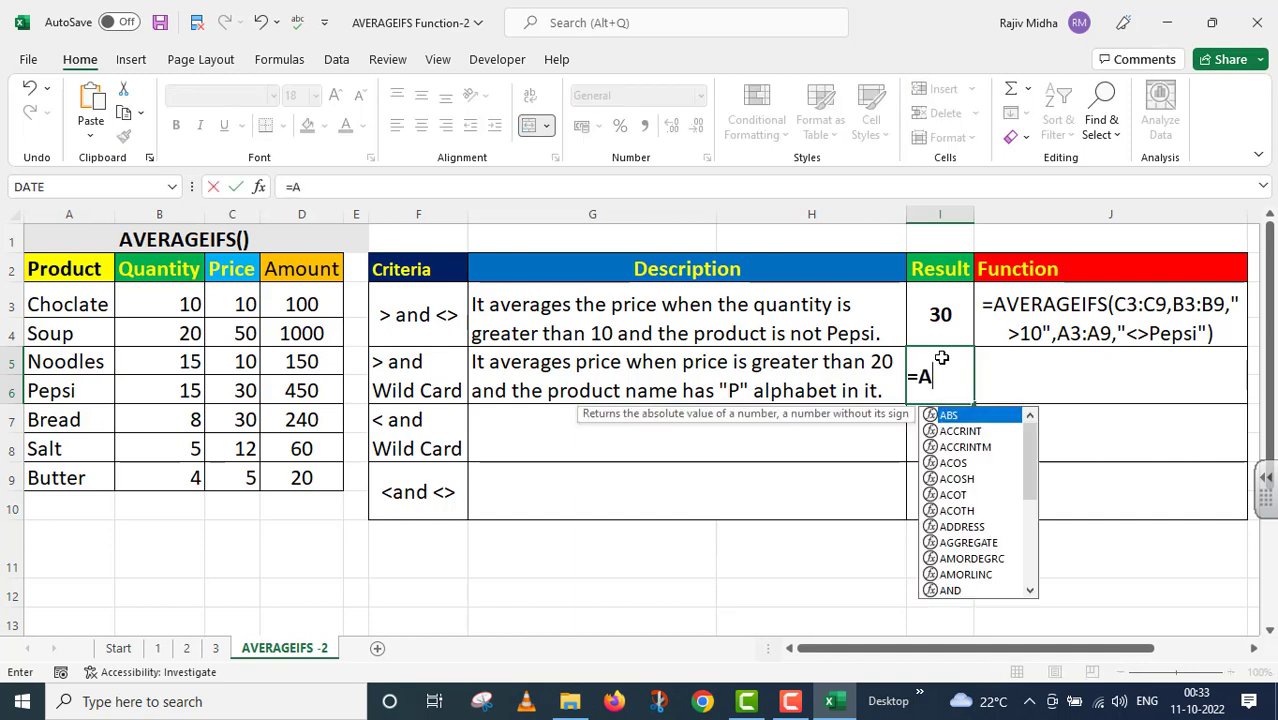
type("VERA")
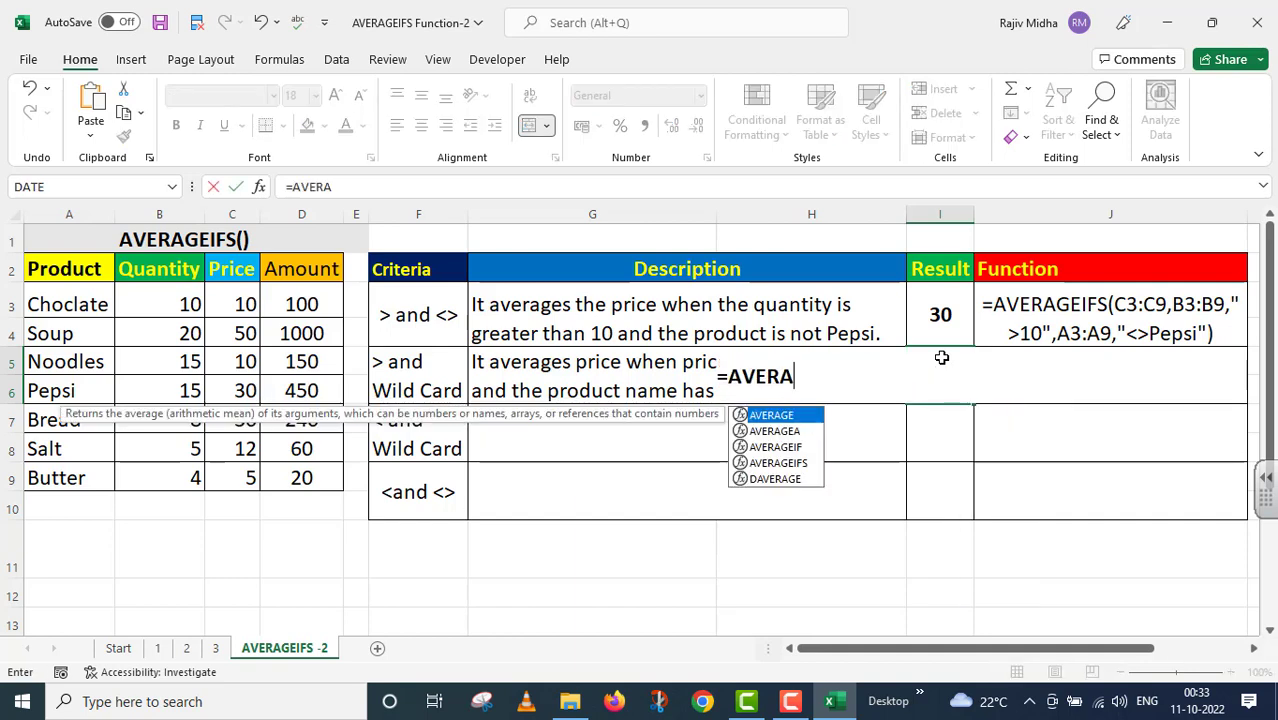
type("GEIFS(")
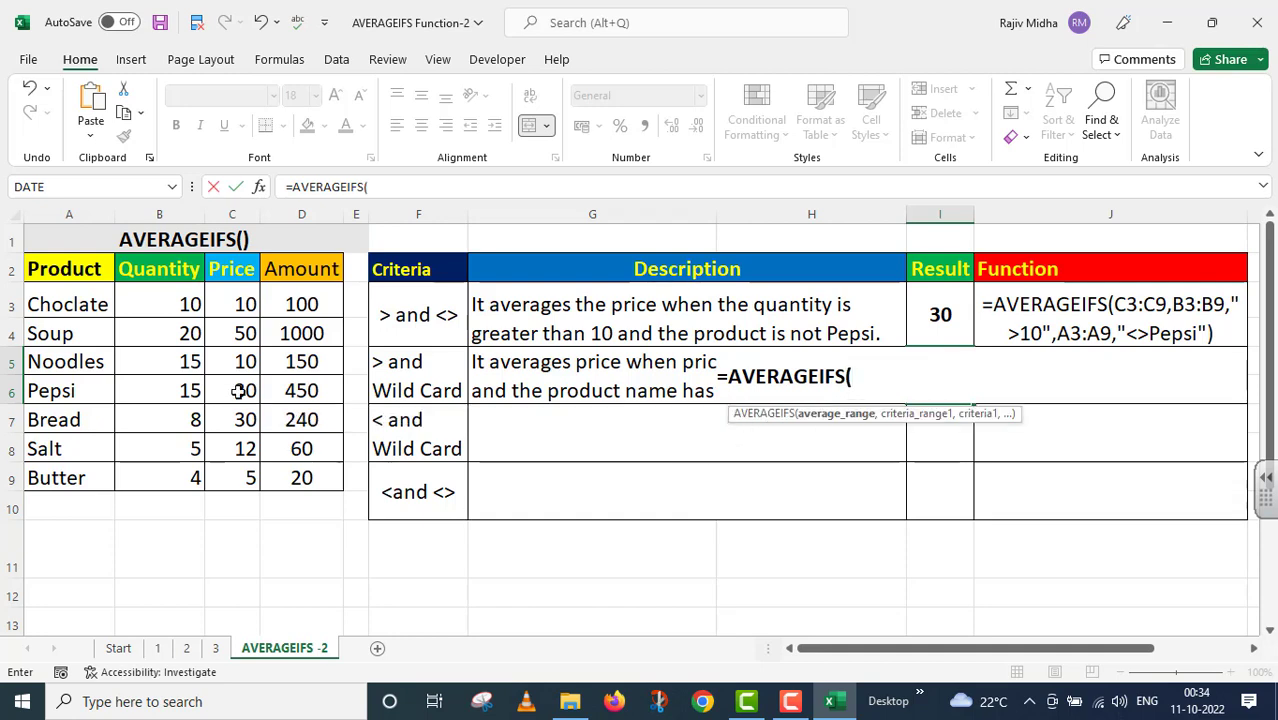
left_click_drag(234, 294, 240, 469)
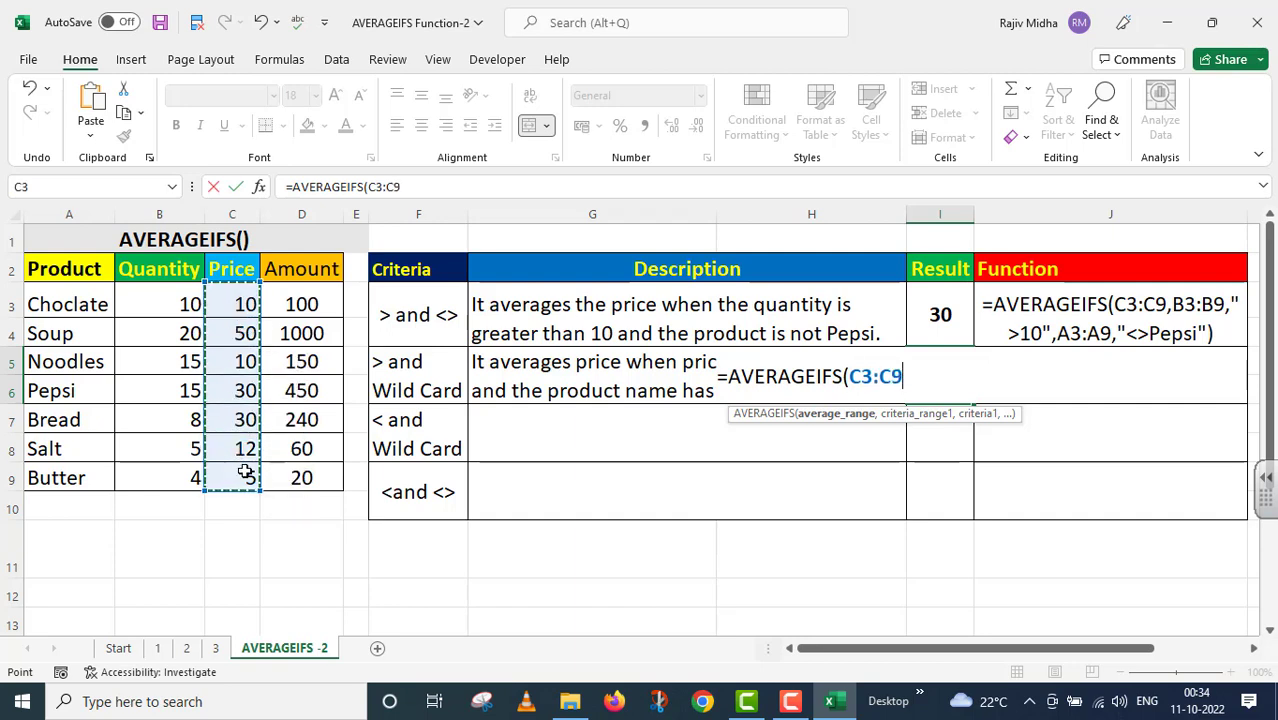
type(",")
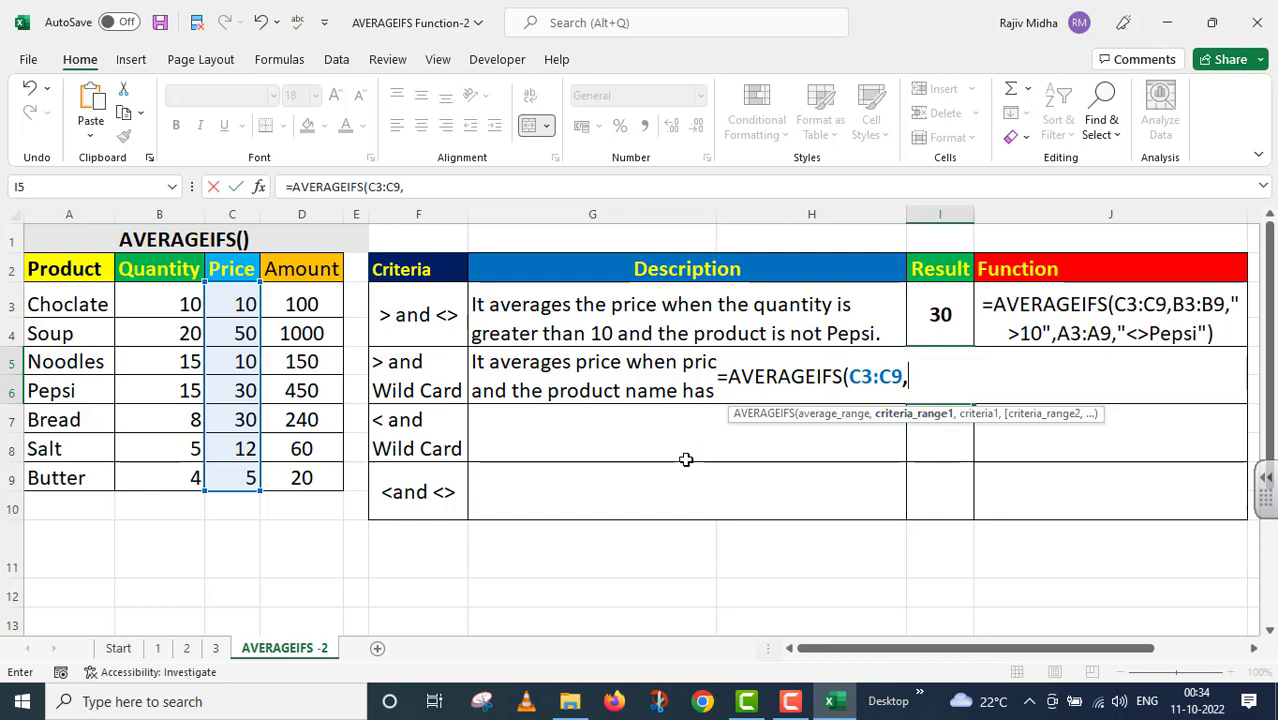
left_click(243, 306)
left_click_drag(243, 306, 248, 478)
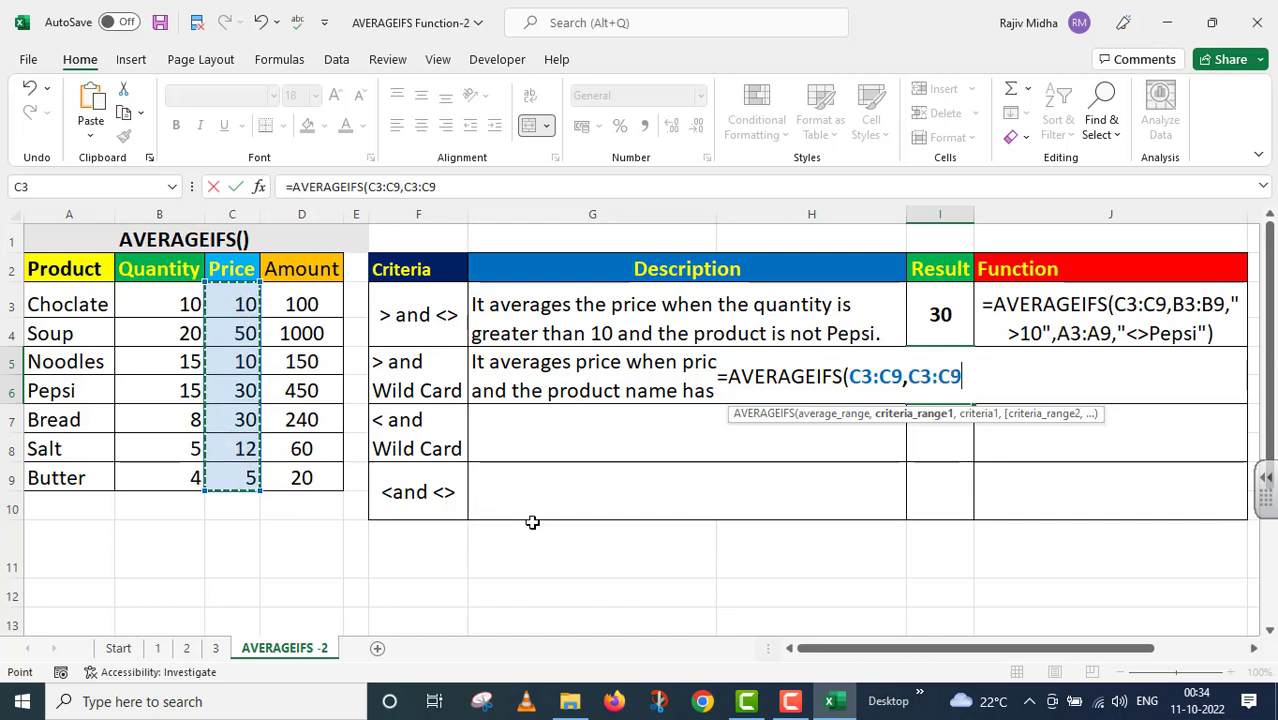
type(",")
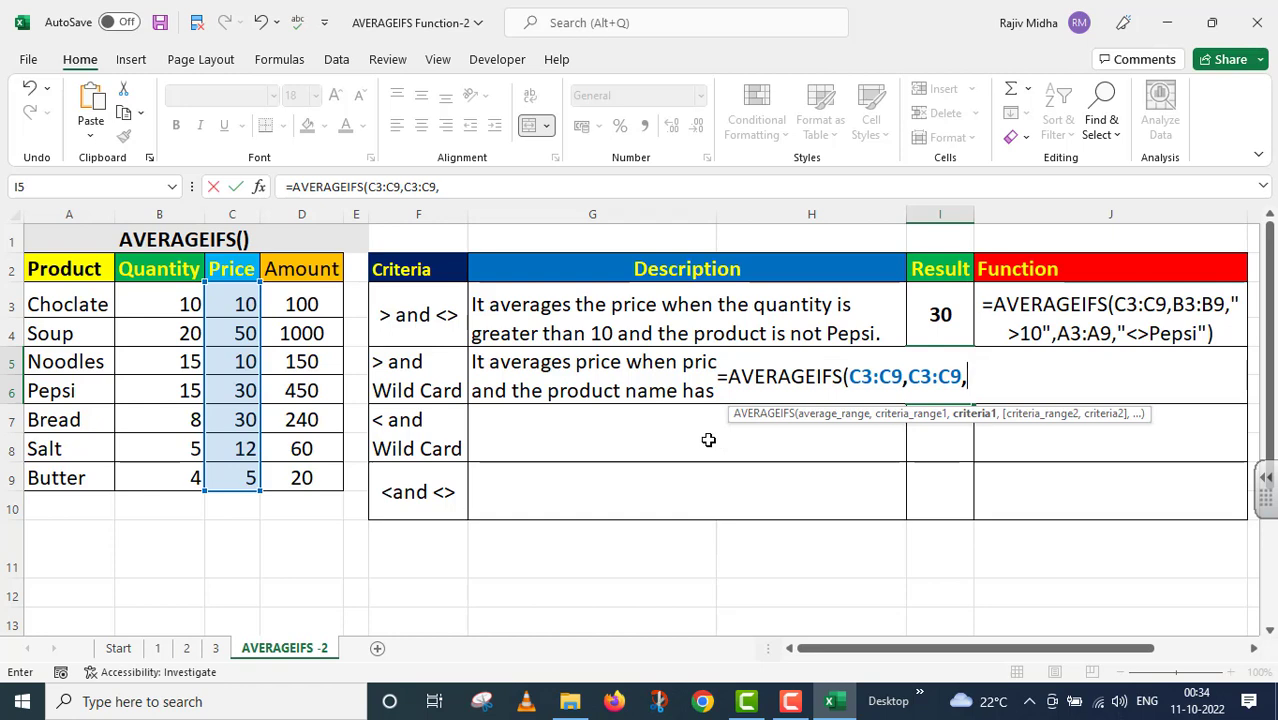
type(">20")
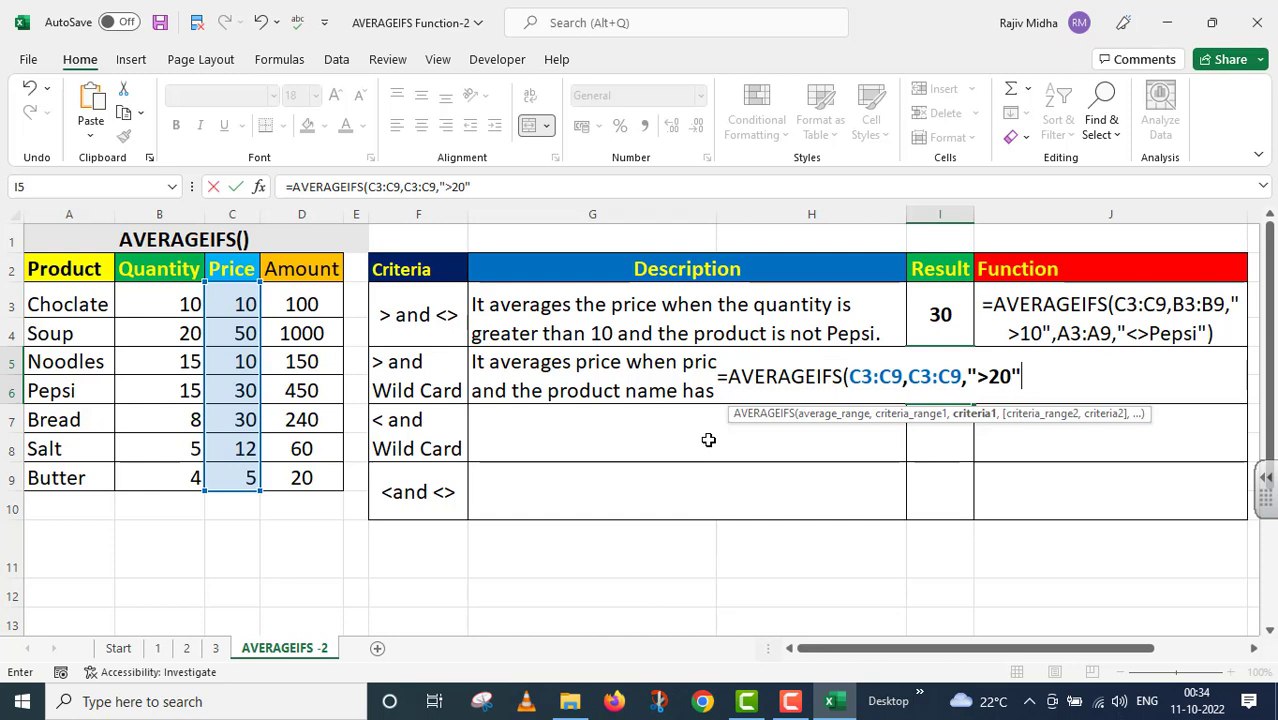
type("\",")
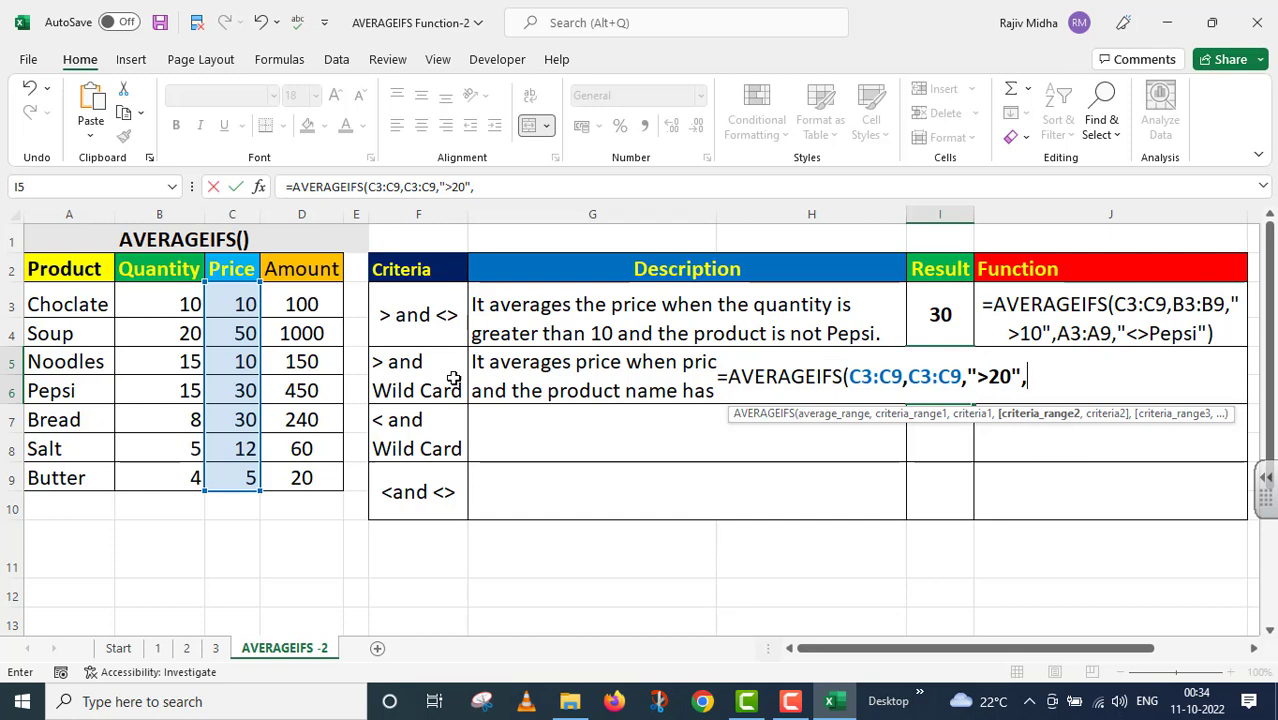
left_click_drag(73, 304, 77, 480)
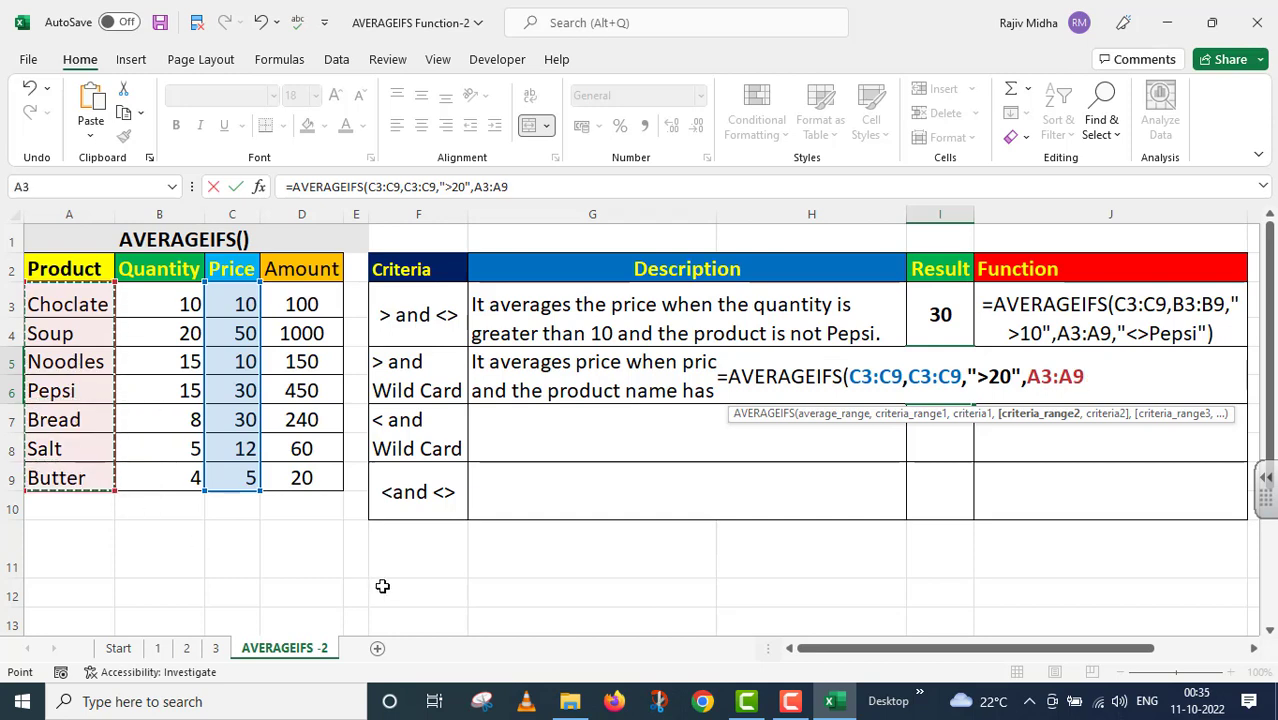
type(",")
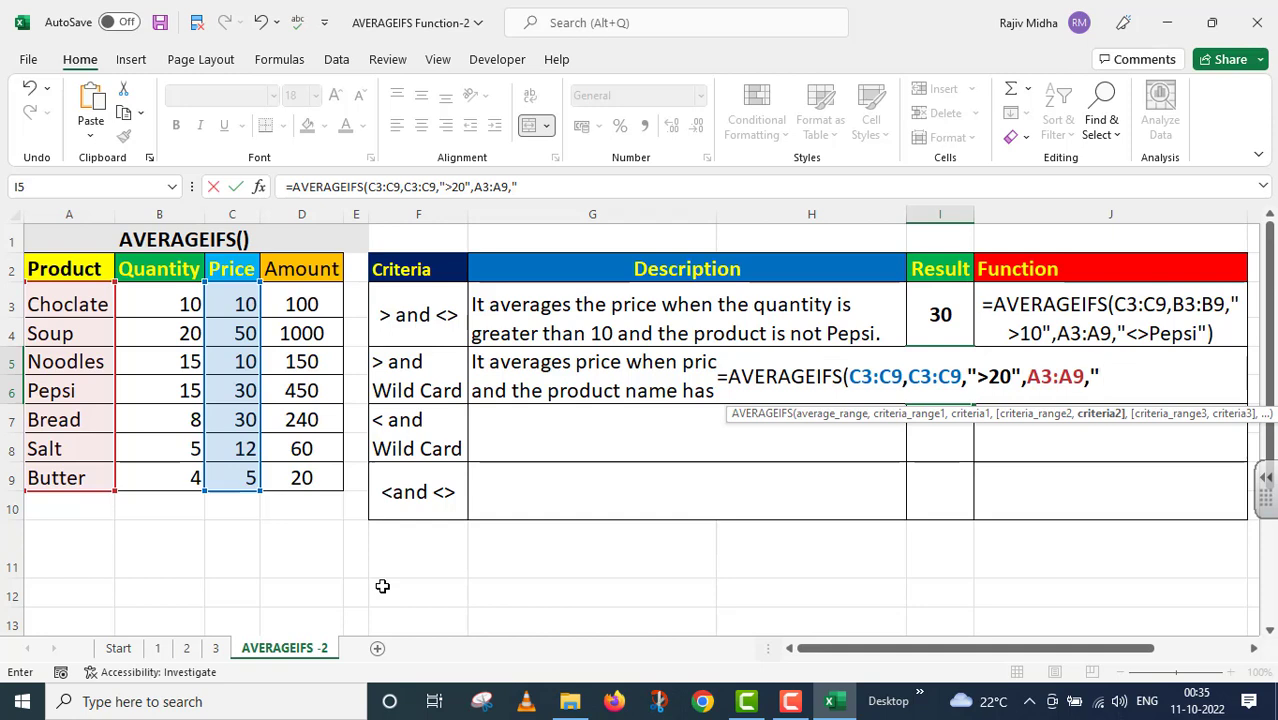
type("p")
type(")")
key("Return")
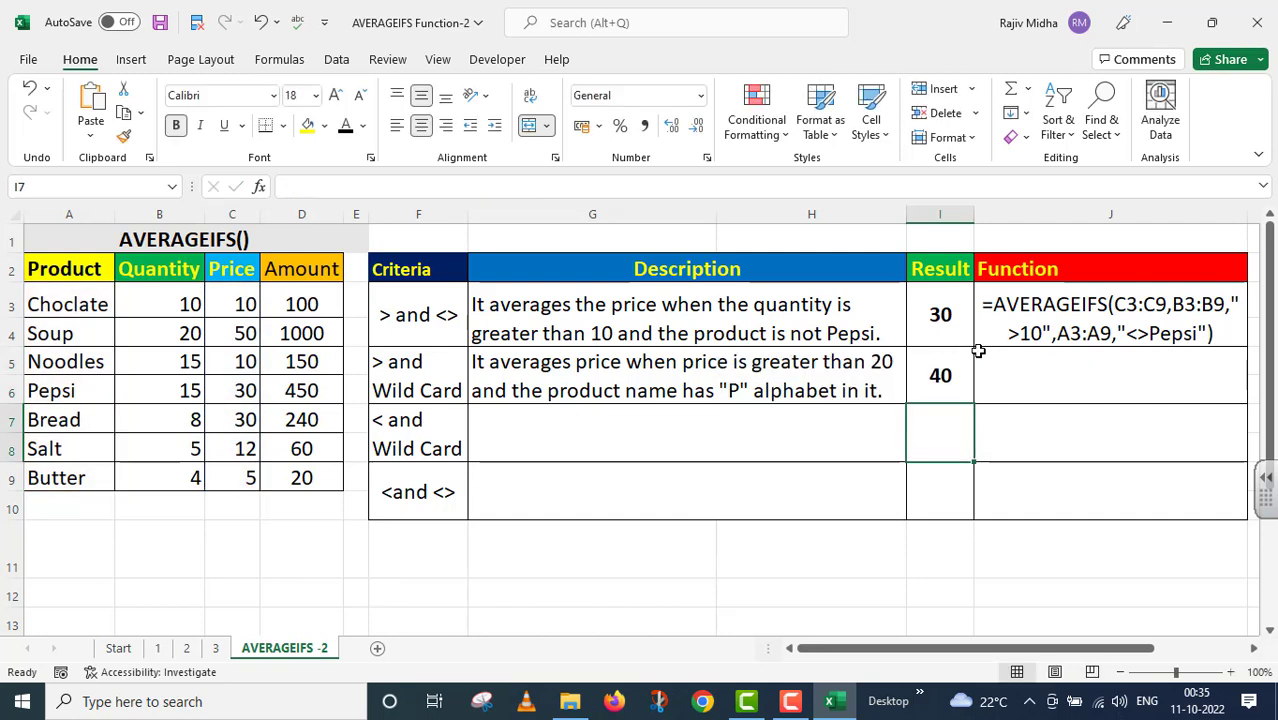
Step: Shade the Soup price 50 and Pepsi price 30 light green as the I5 matches
left_click(952, 366)
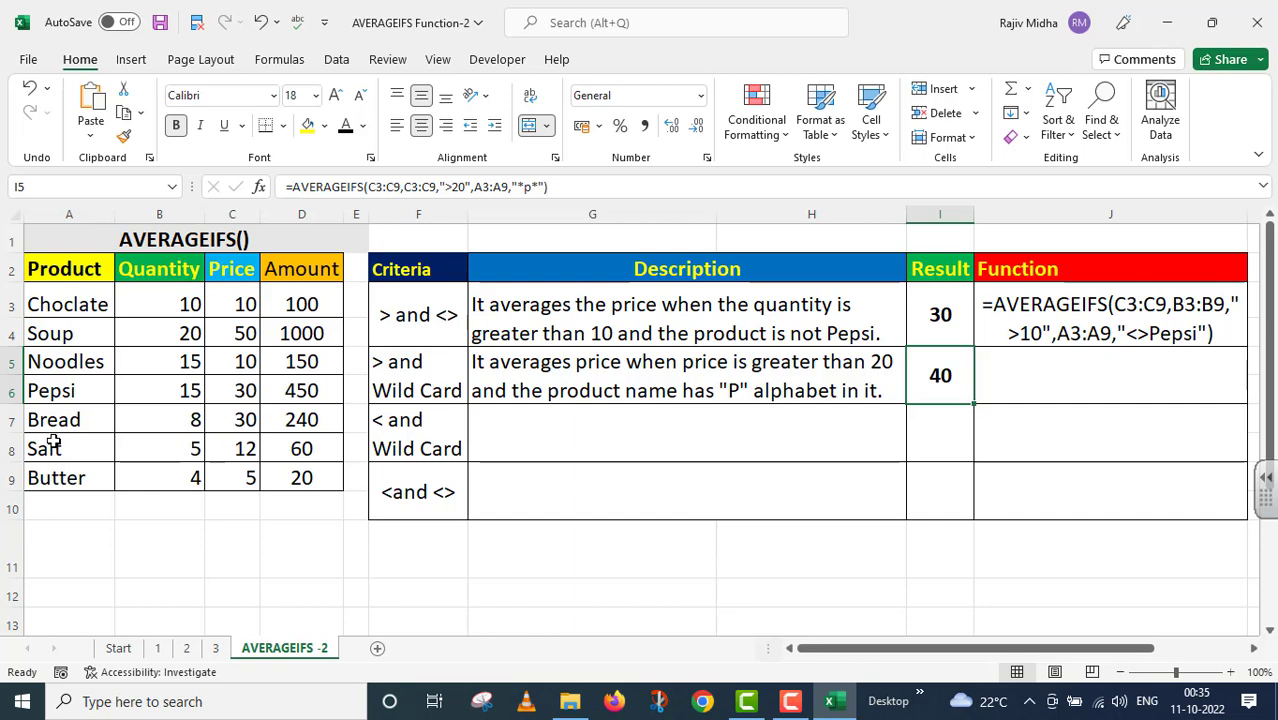
left_click(250, 332)
left_click(244, 391)
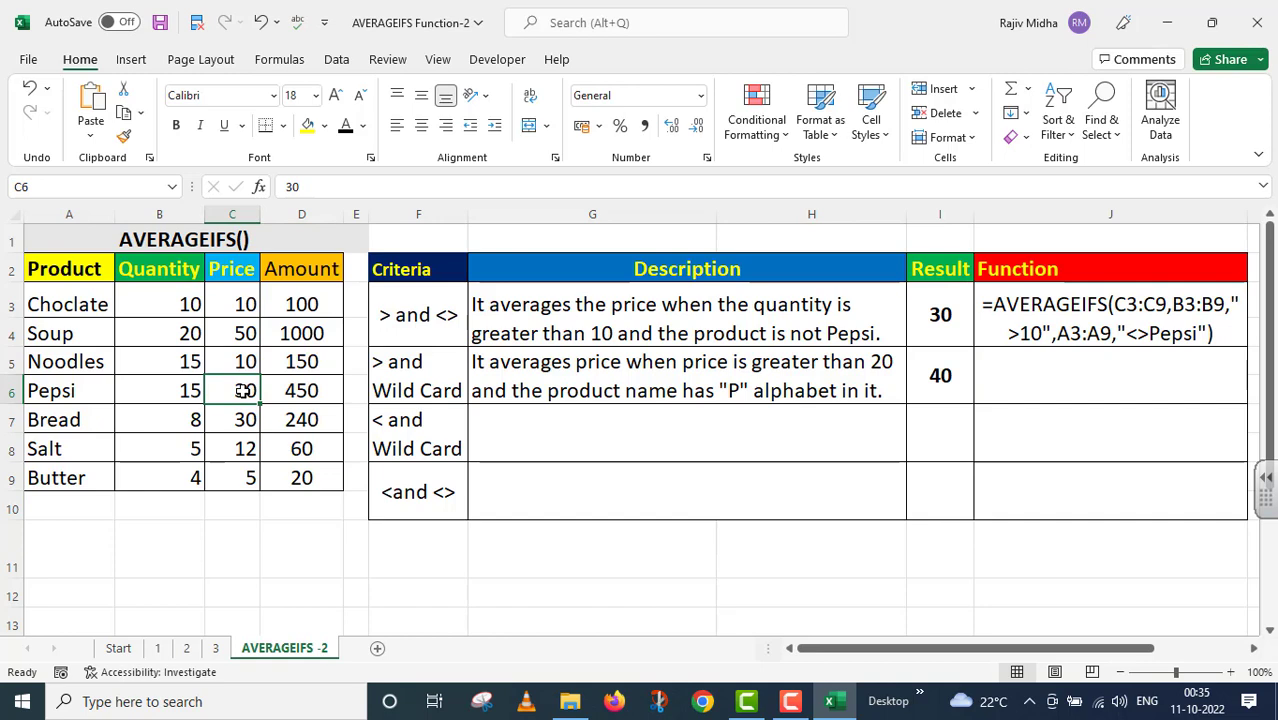
left_click(324, 125)
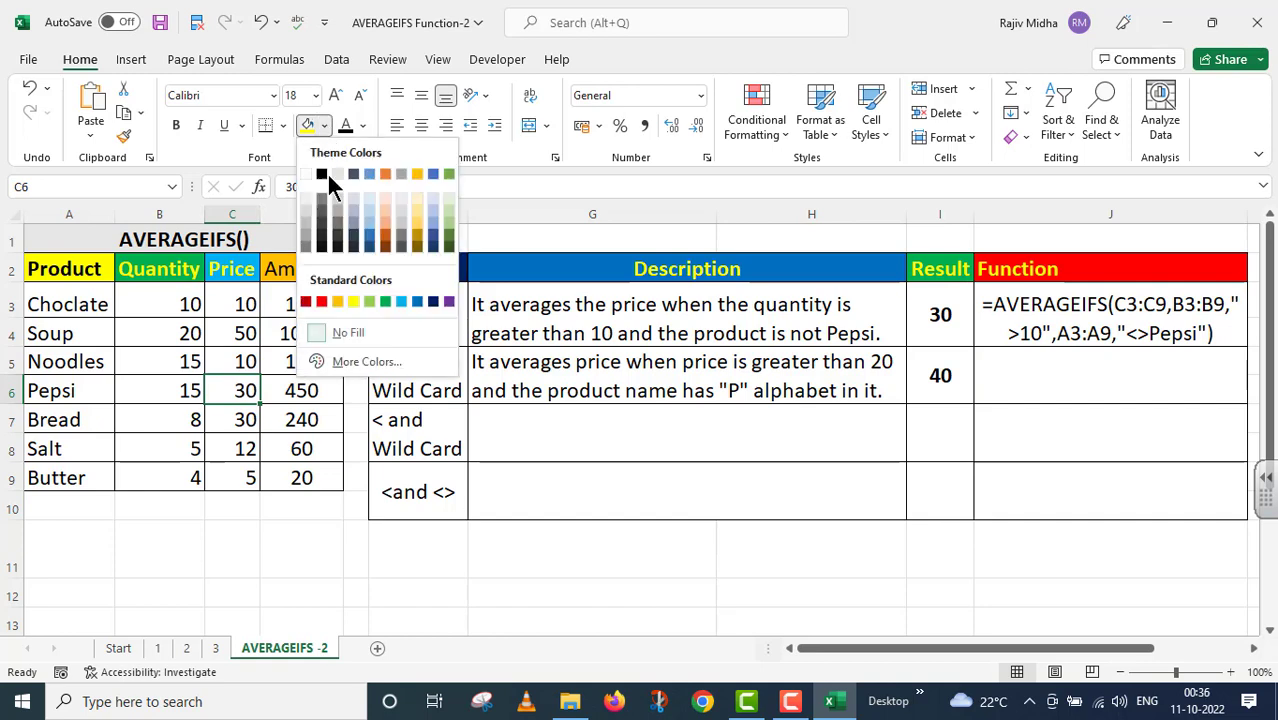
left_click(371, 300)
left_click(238, 338)
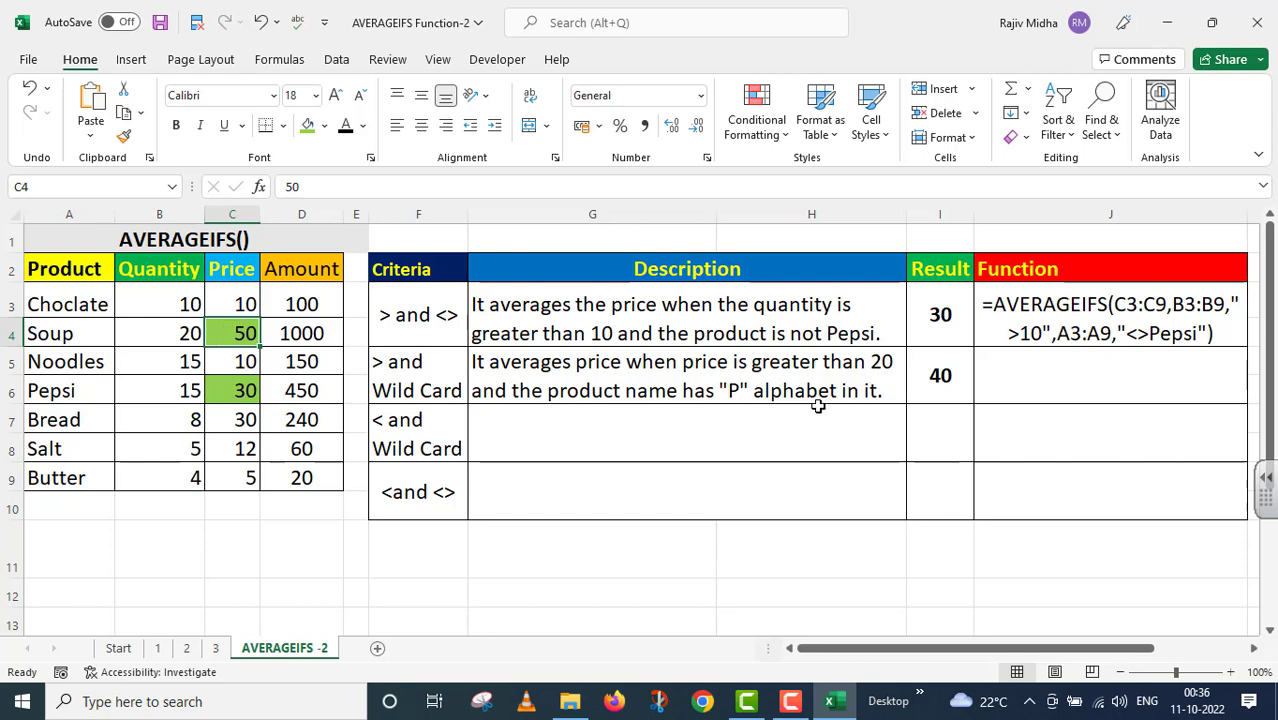
left_click(936, 397)
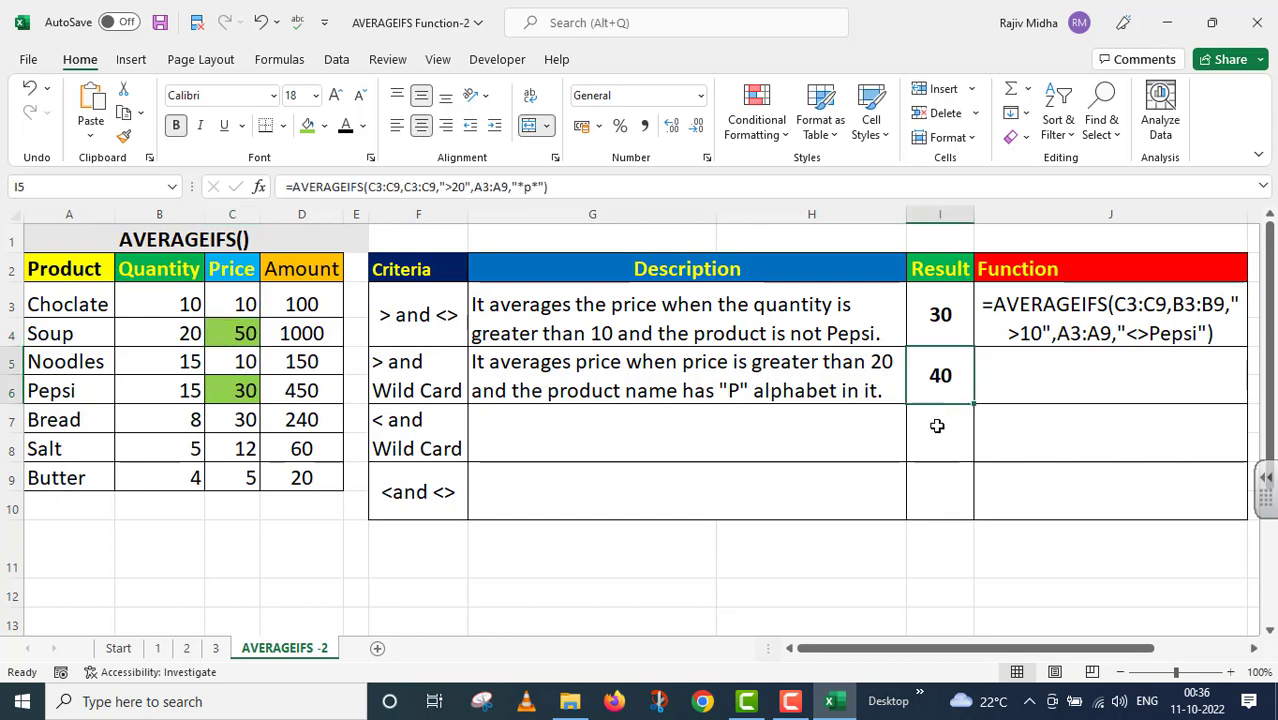
Step: Paste I5's formula as text into J5, then select the Soup-to-Pepsi prices
left_click_drag(565, 187, 285, 187)
key("ctrl+c")
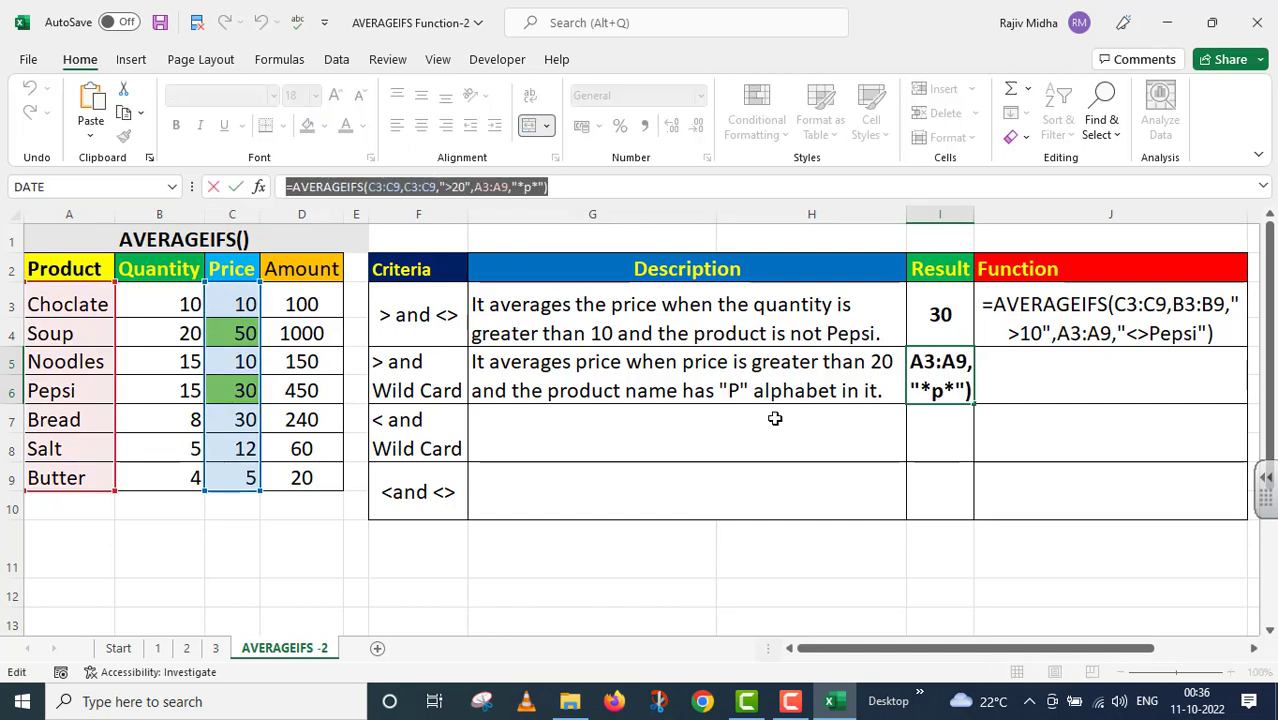
key("Escape")
left_click(1110, 375)
type("'")
key("ctrl+v")
key("Return")
left_click_drag(237, 333, 239, 390)
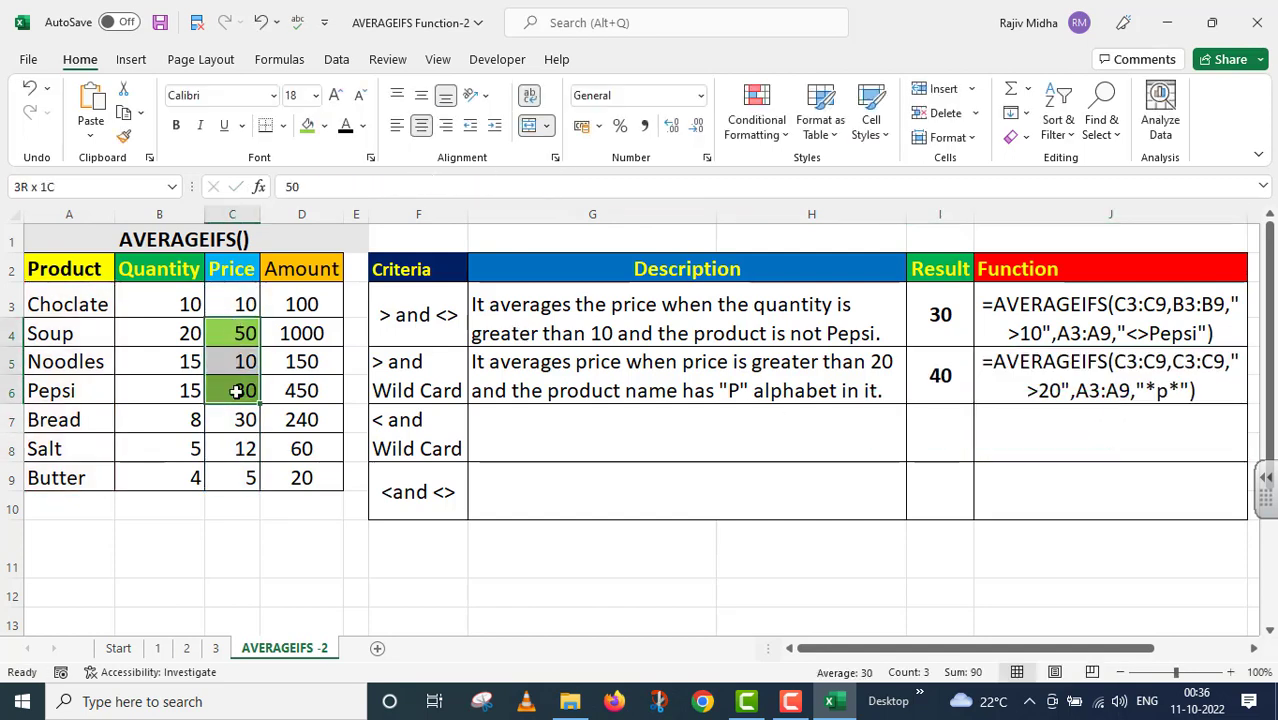
left_click(324, 126)
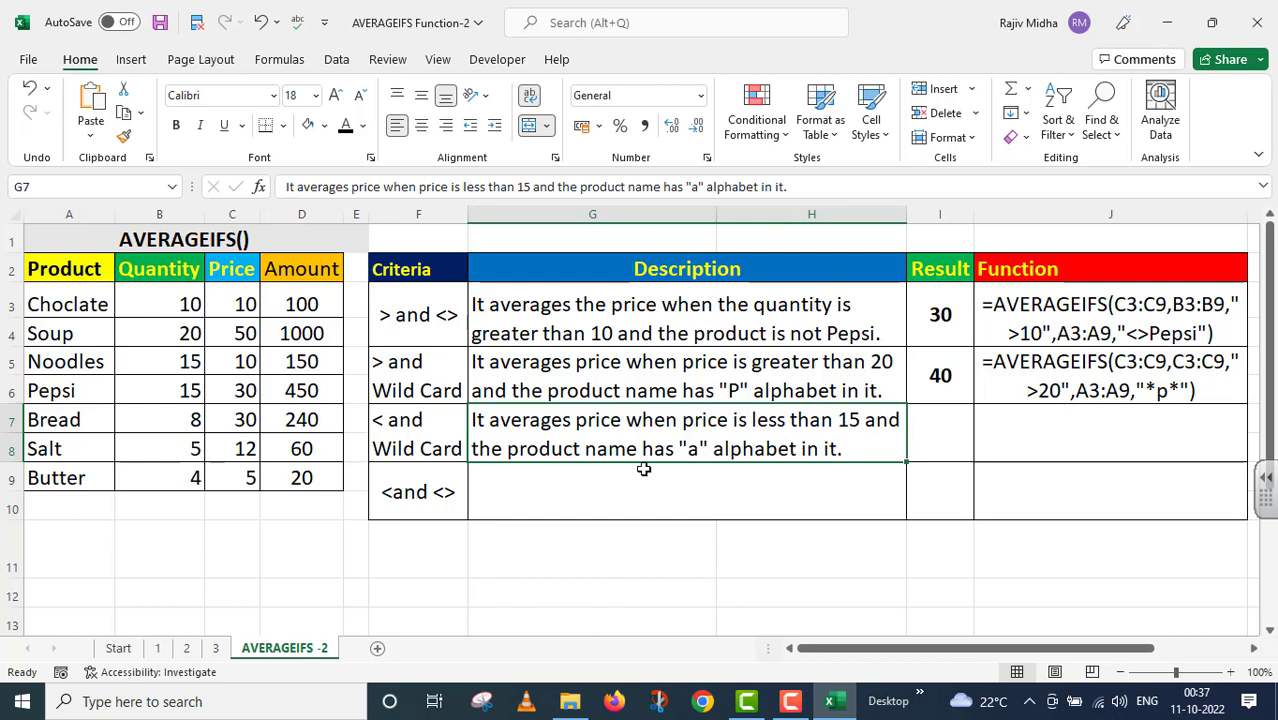
Step: Fill the Choclate 10, Noodles 10, Salt 12 and Butter 5 prices light green
left_click(247, 303)
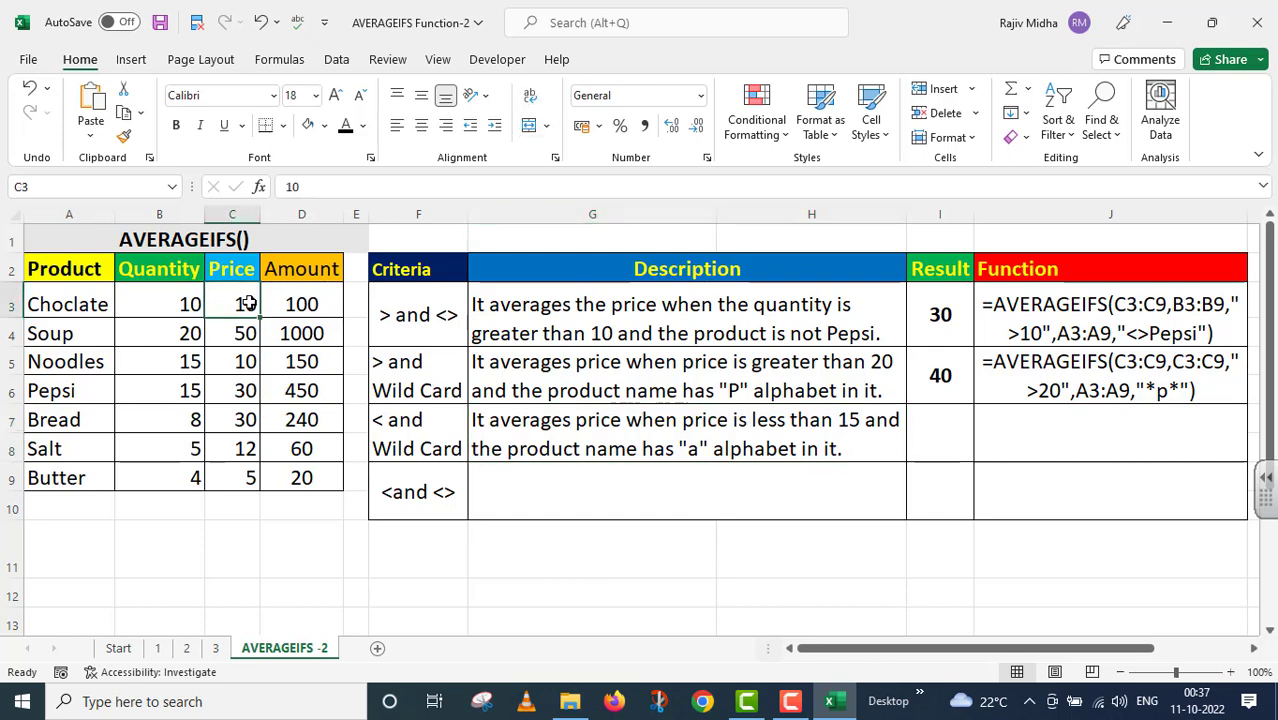
left_click(322, 125)
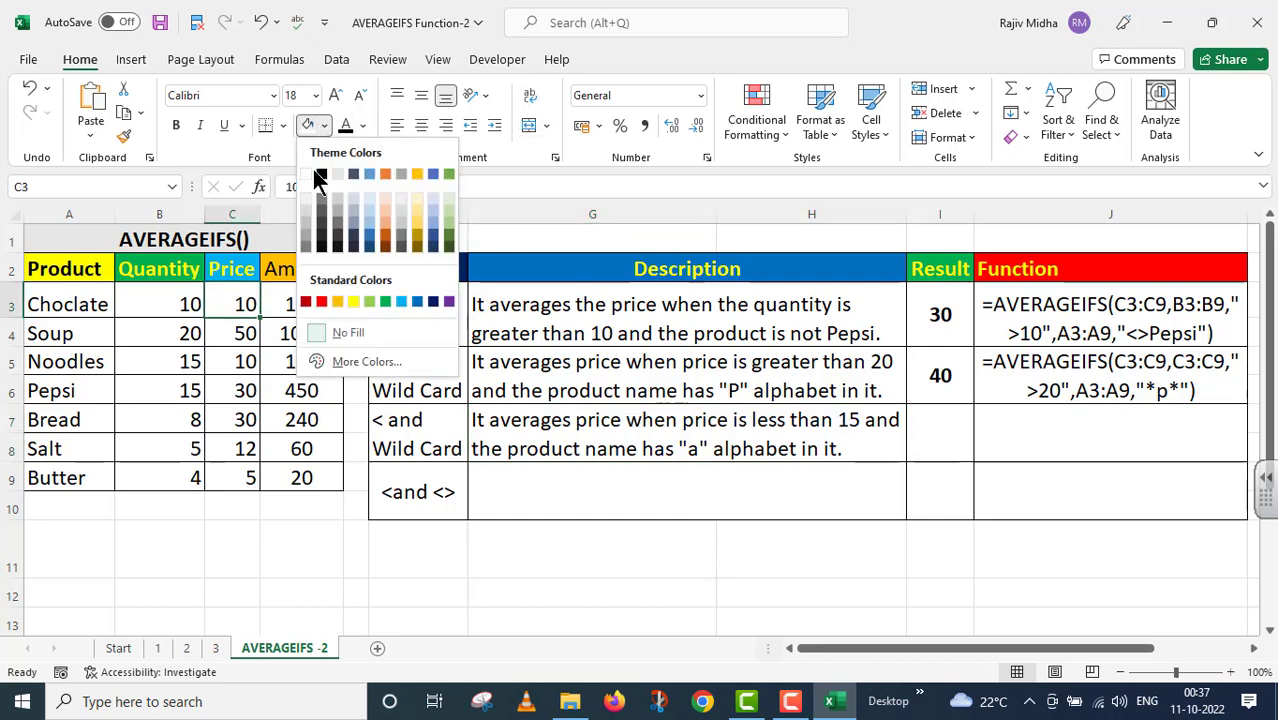
left_click(369, 301)
left_click(301, 560)
left_click(245, 362)
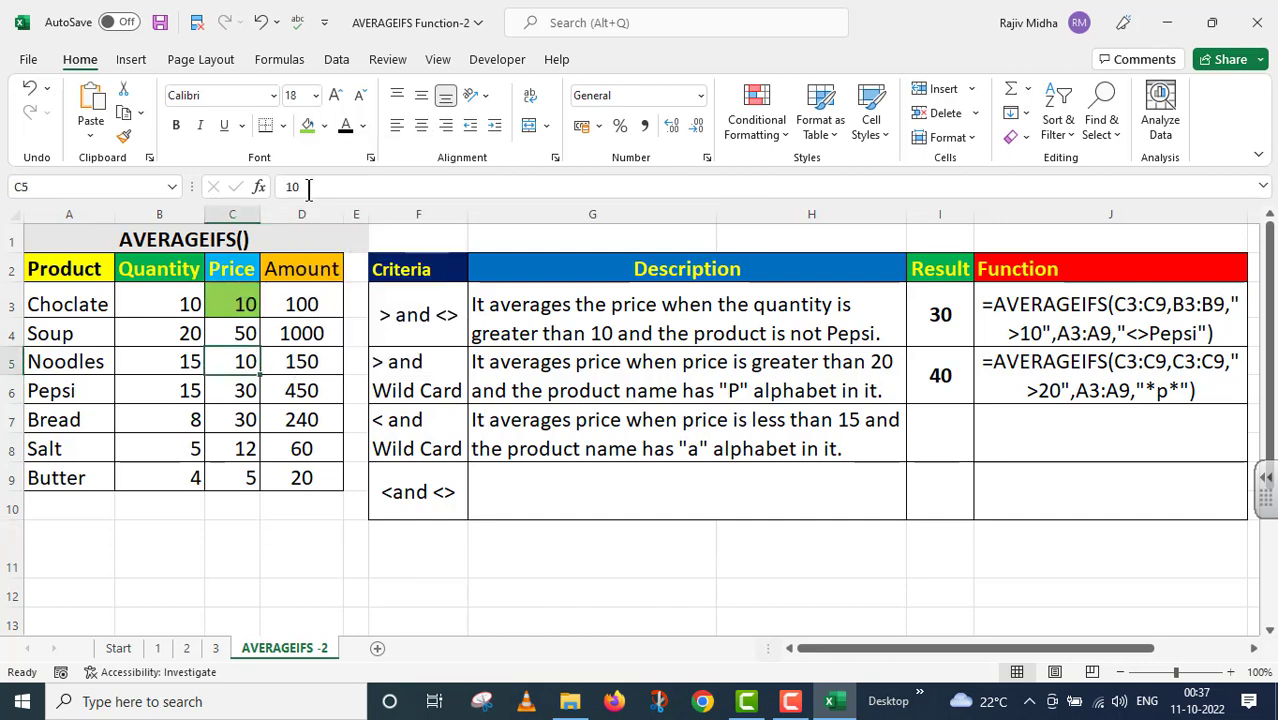
left_click(308, 125)
left_click(243, 440)
key("F4")
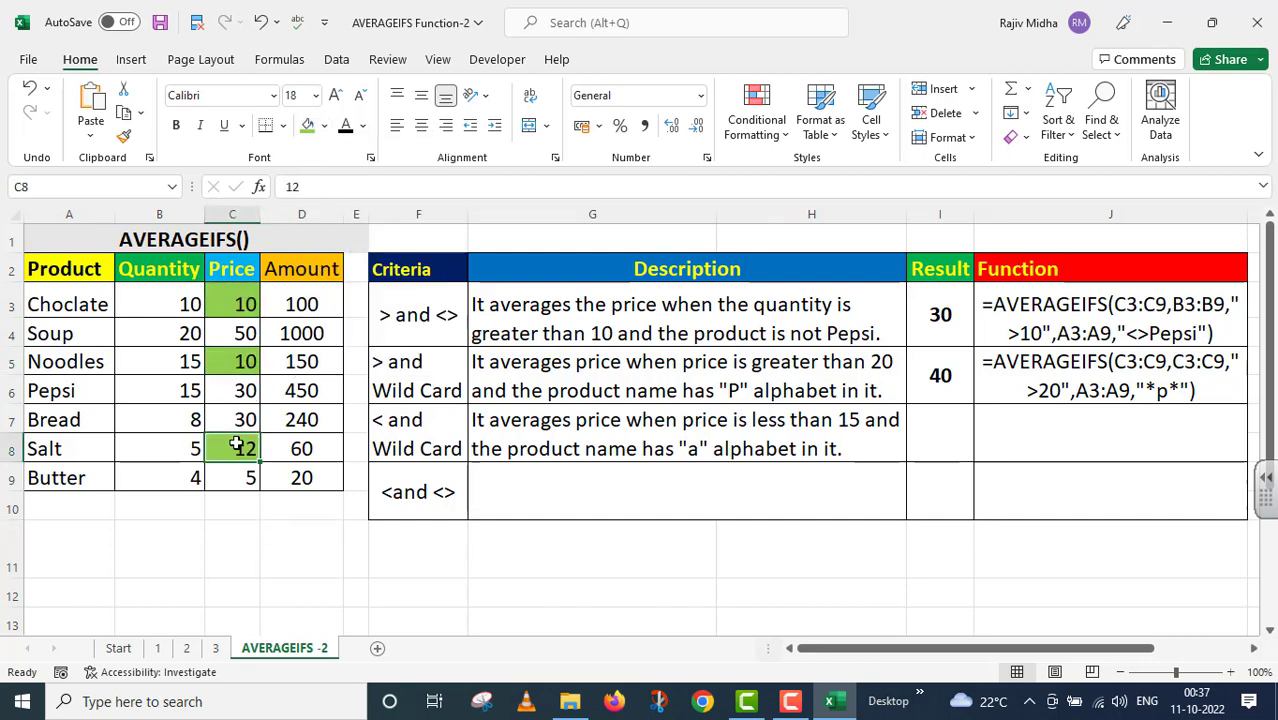
left_click(240, 478)
left_click(308, 125)
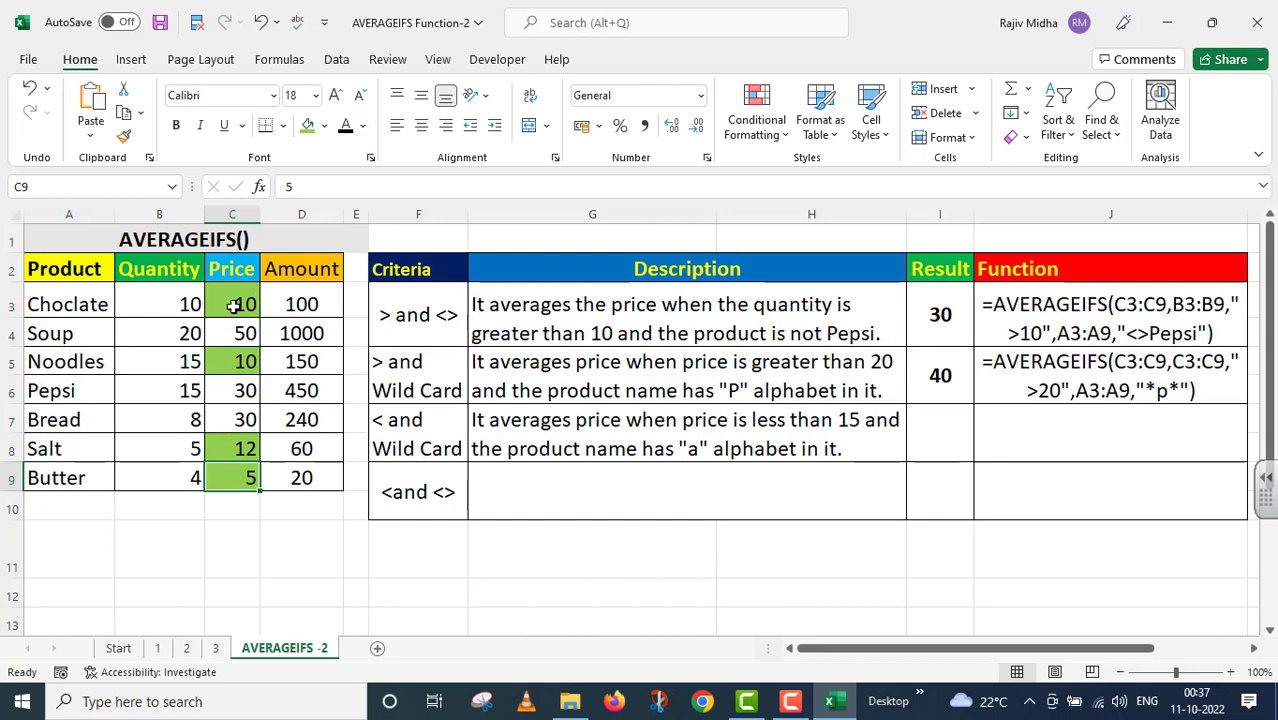
Step: Remove the green fill from the Noodles and Butter prices, leaving Choclate and Salt
left_click(245, 362)
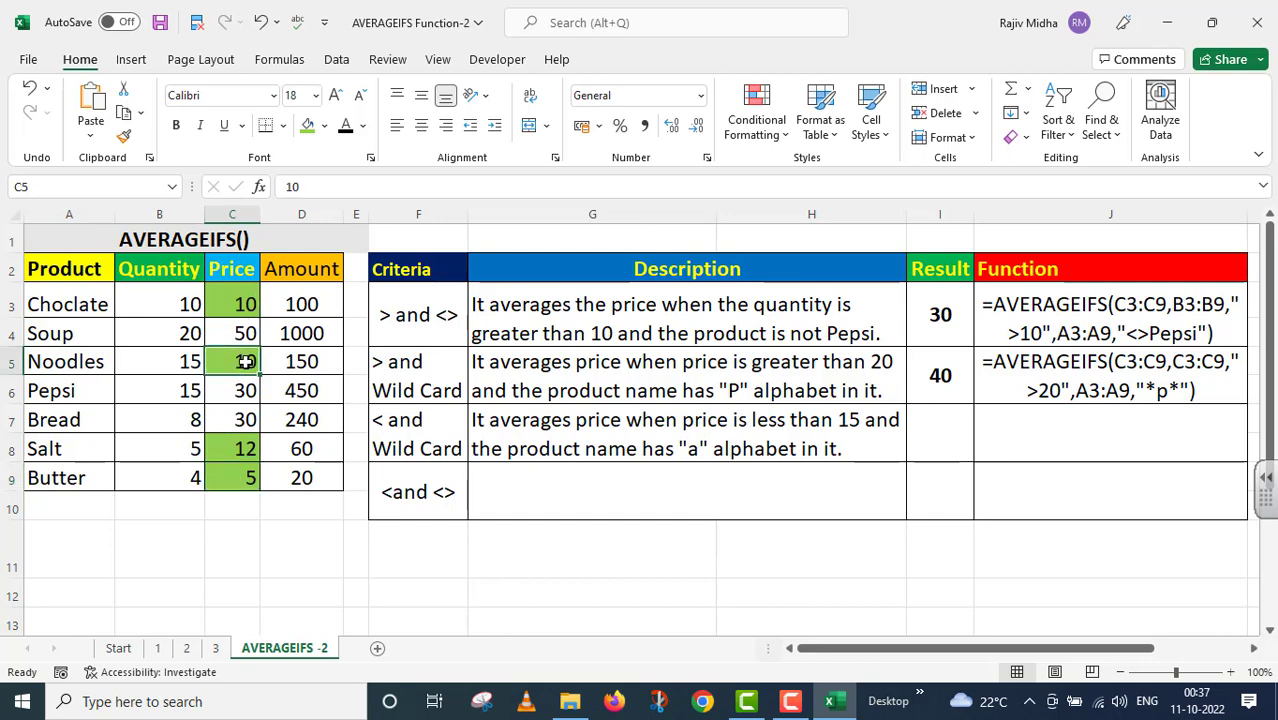
left_click(324, 126)
left_click(307, 176)
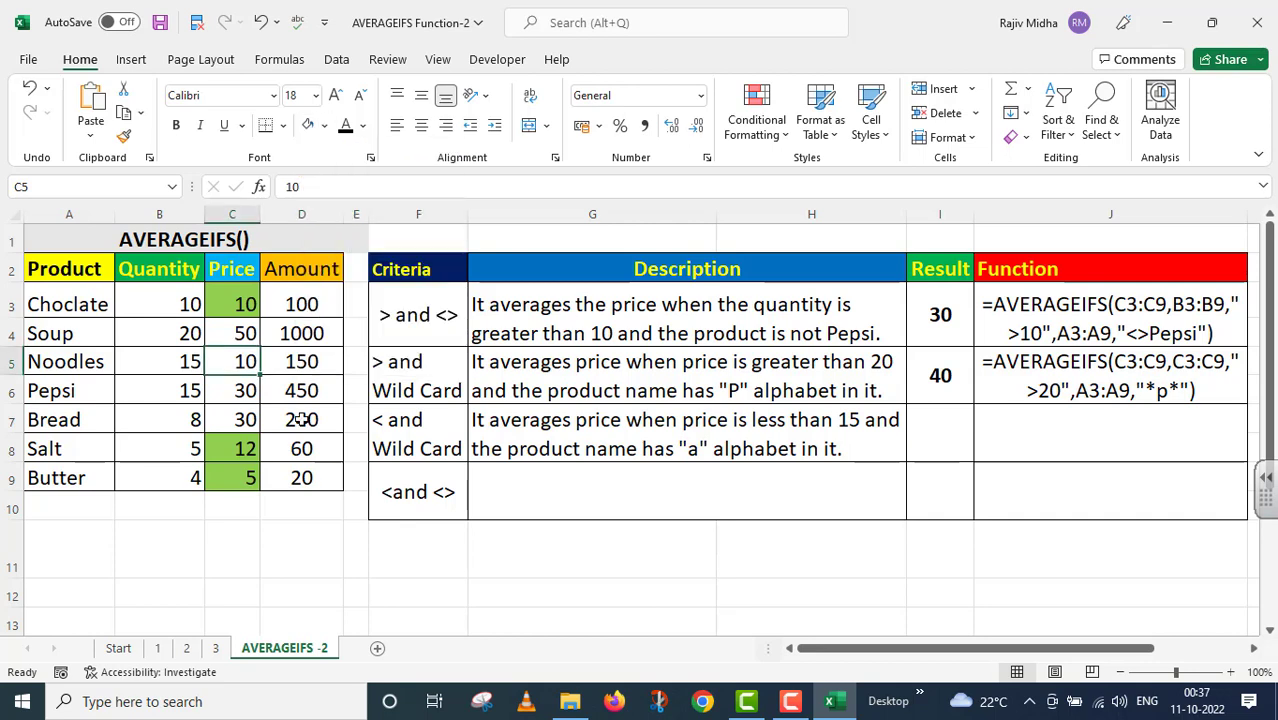
left_click(233, 476)
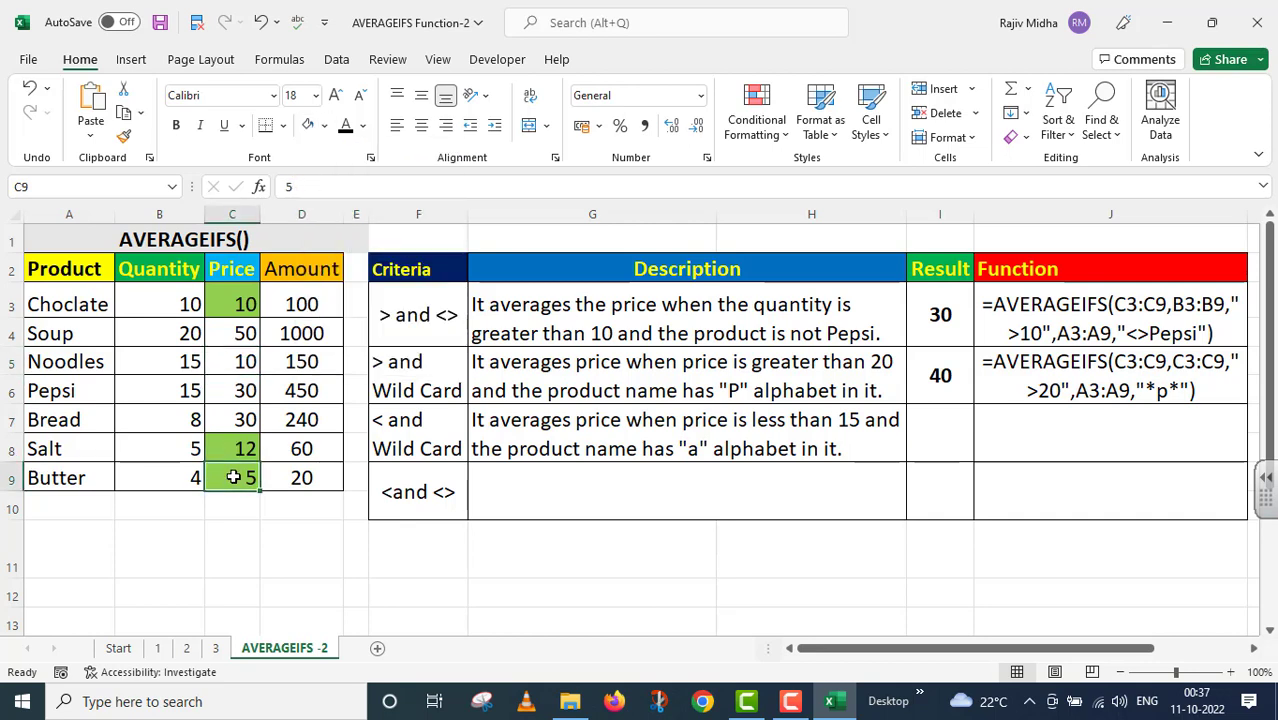
left_click(310, 124)
left_click(235, 548)
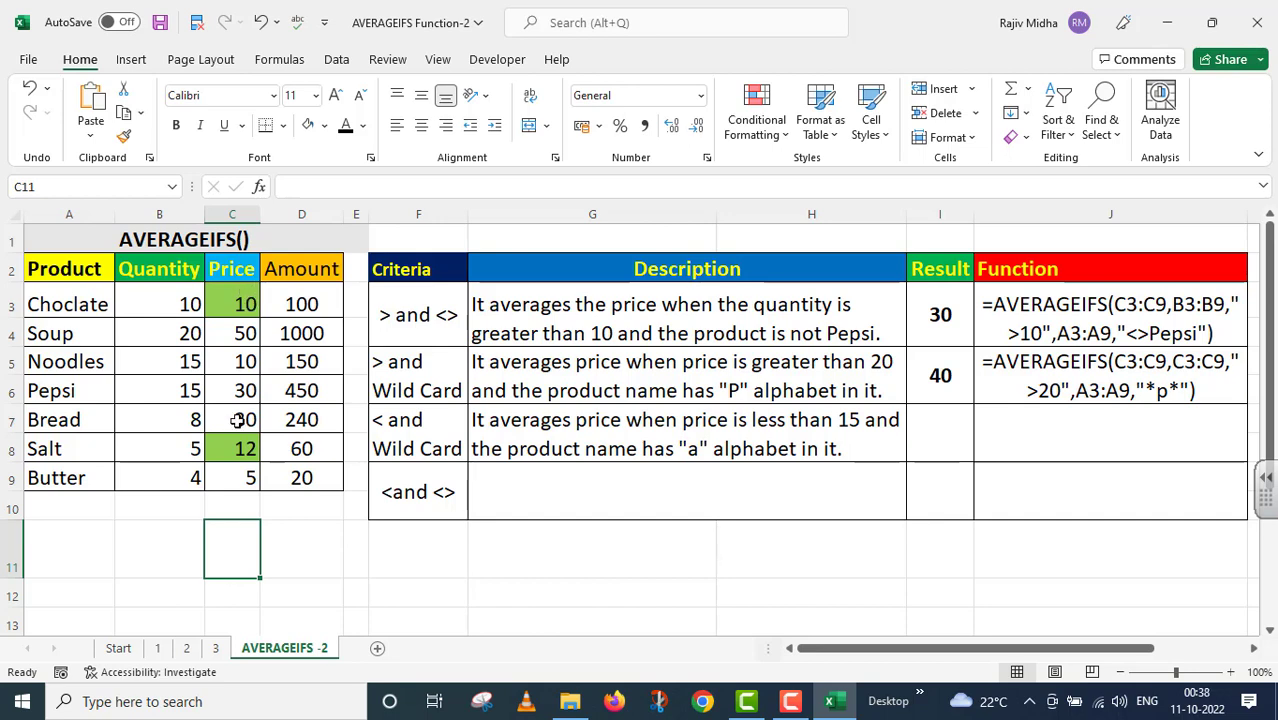
Step: In I7 enter =AVERAGEIFS(C3:C9,C3:C9,"<15",A3:A9,"*a*"), which returns 11
double_click(929, 429)
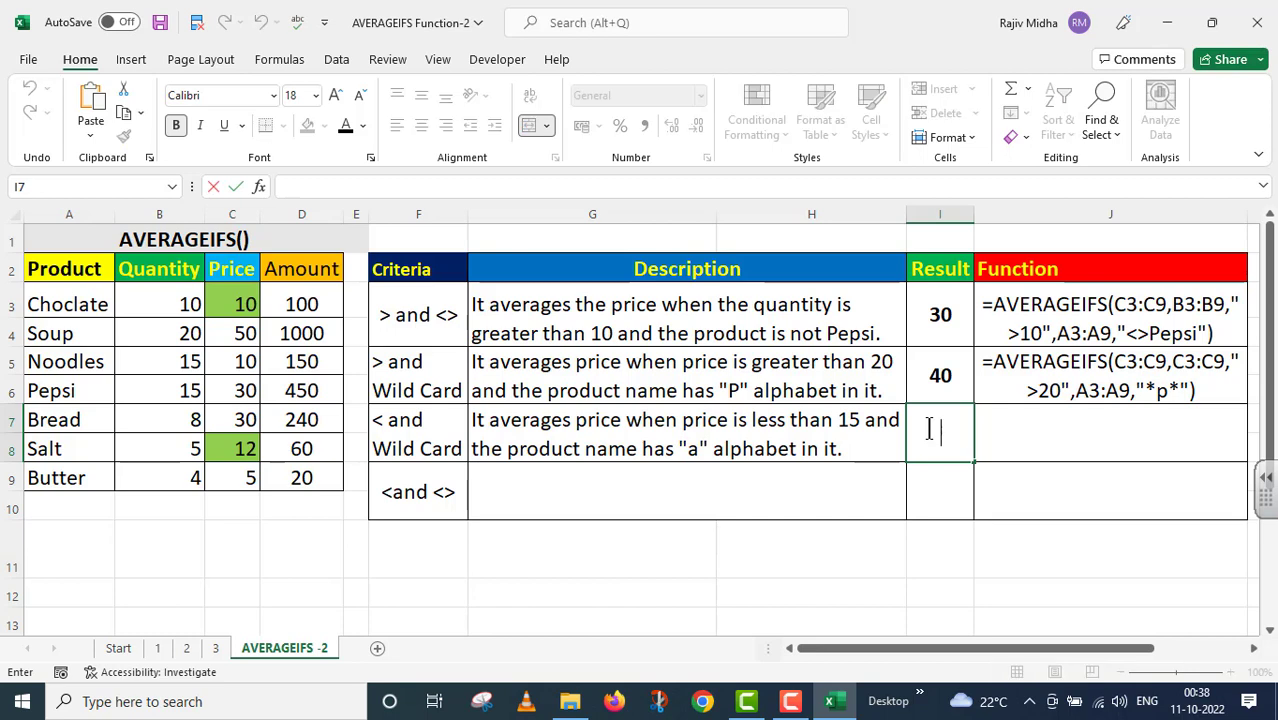
type("=AVERAGEIFS(")
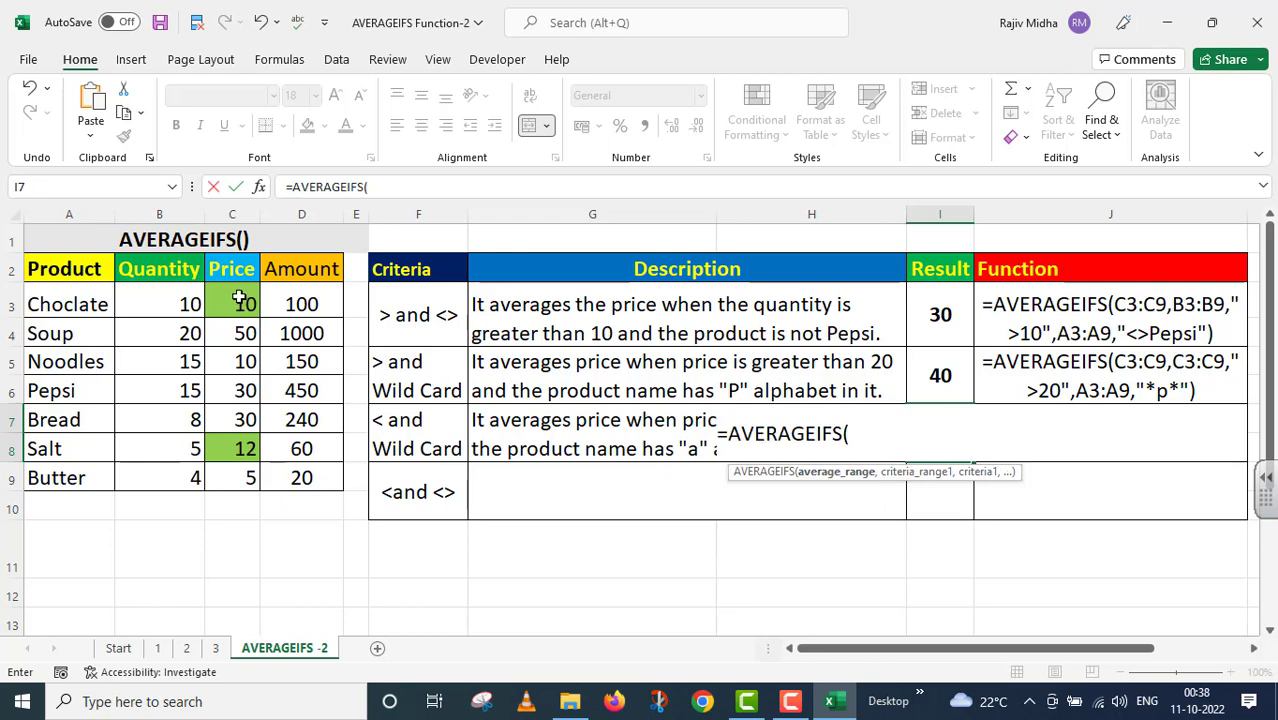
left_click_drag(237, 292, 240, 470)
type(",")
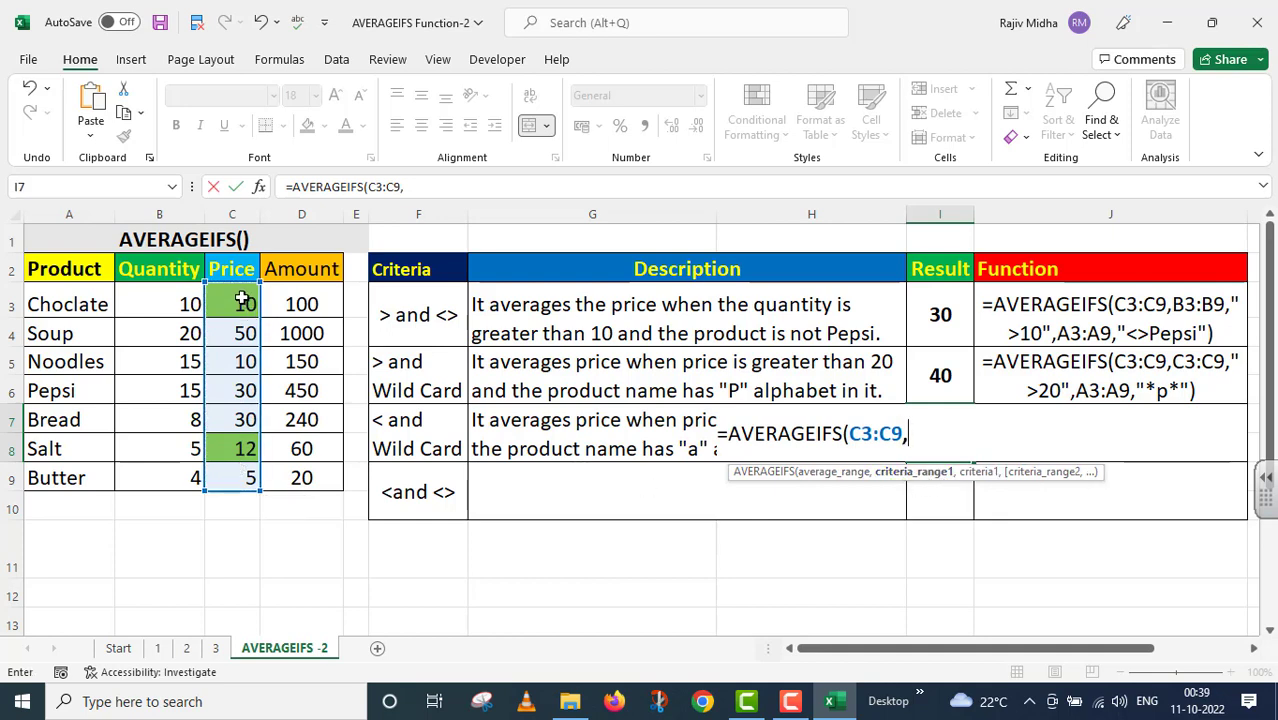
left_click_drag(241, 298, 250, 478)
type(",")
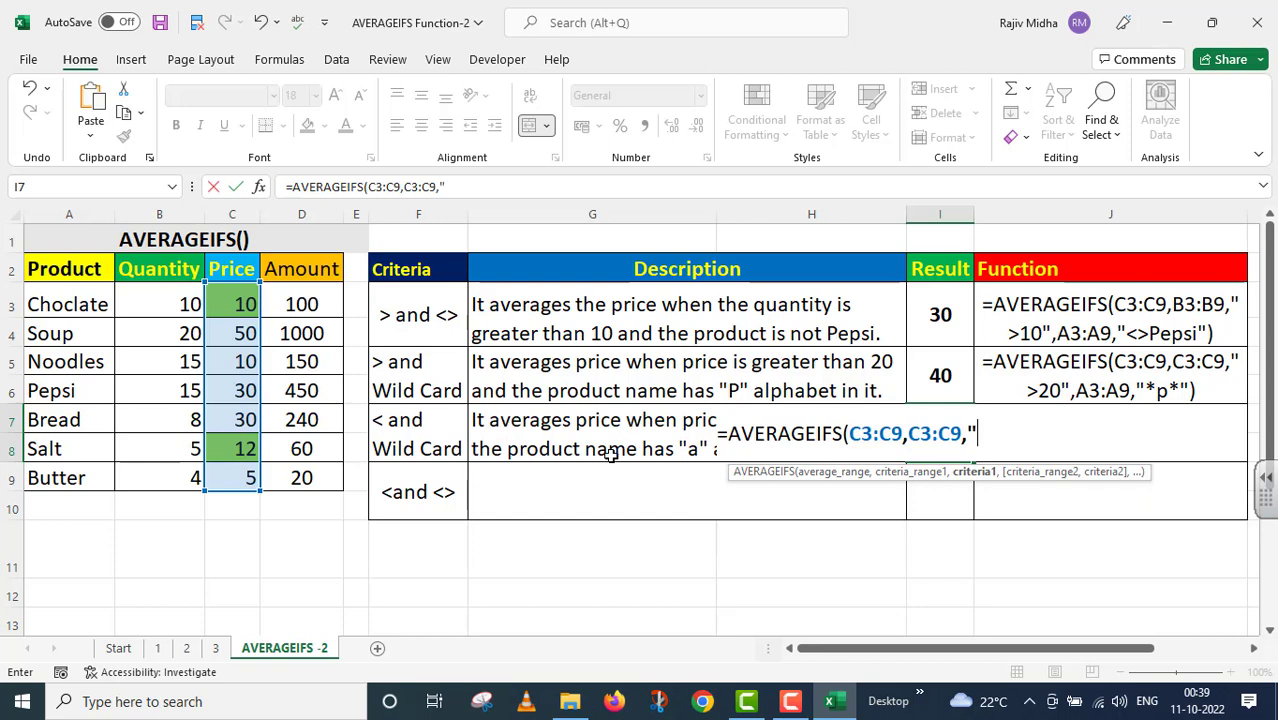
type("<15\"")
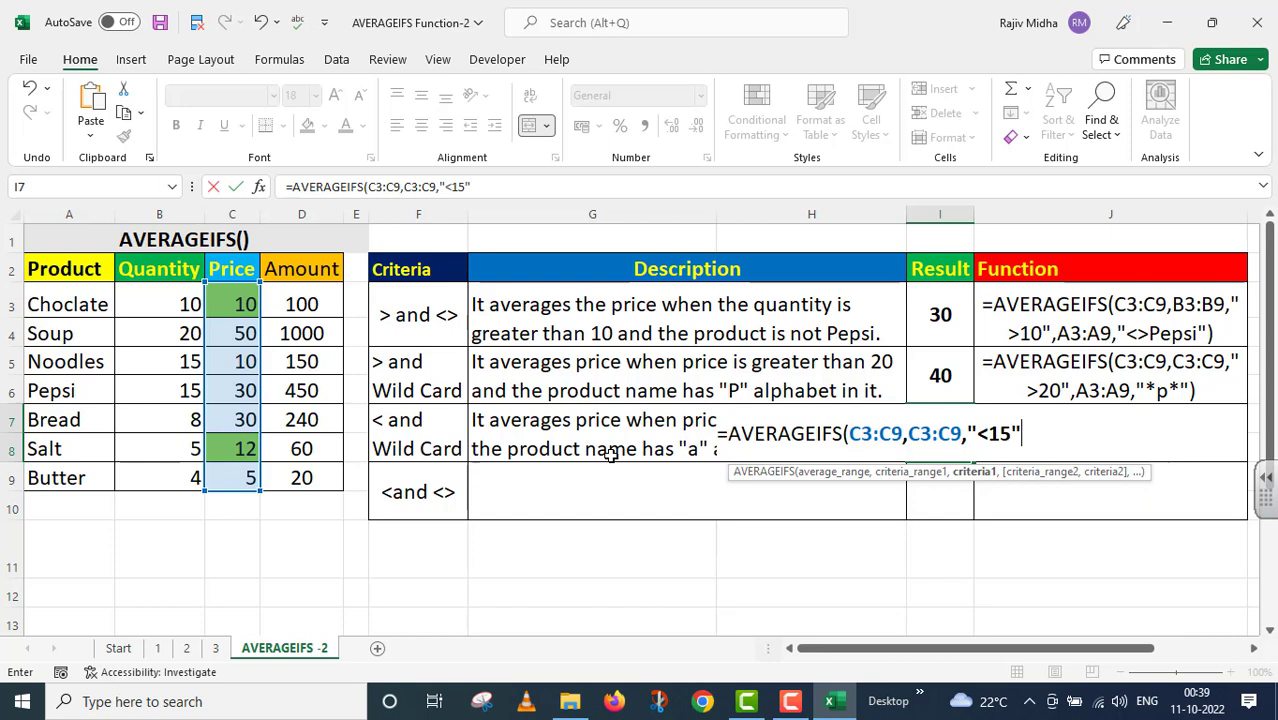
type(",")
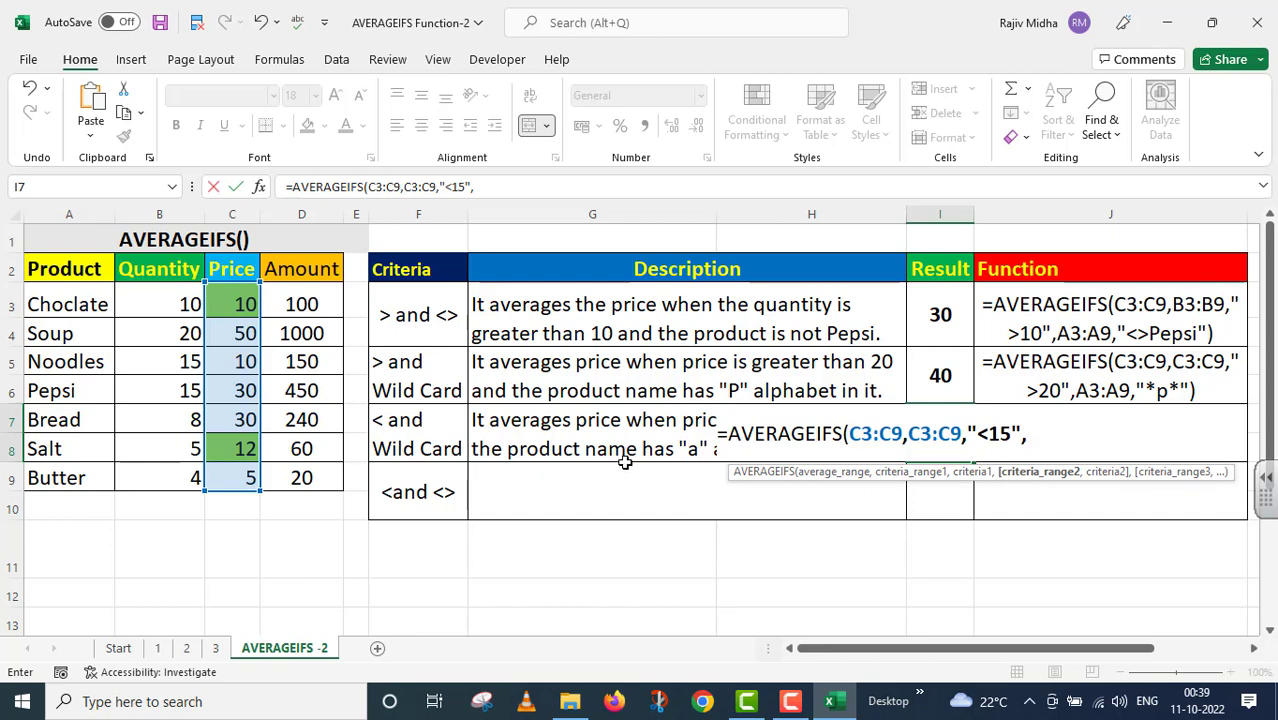
left_click_drag(84, 305, 100, 485)
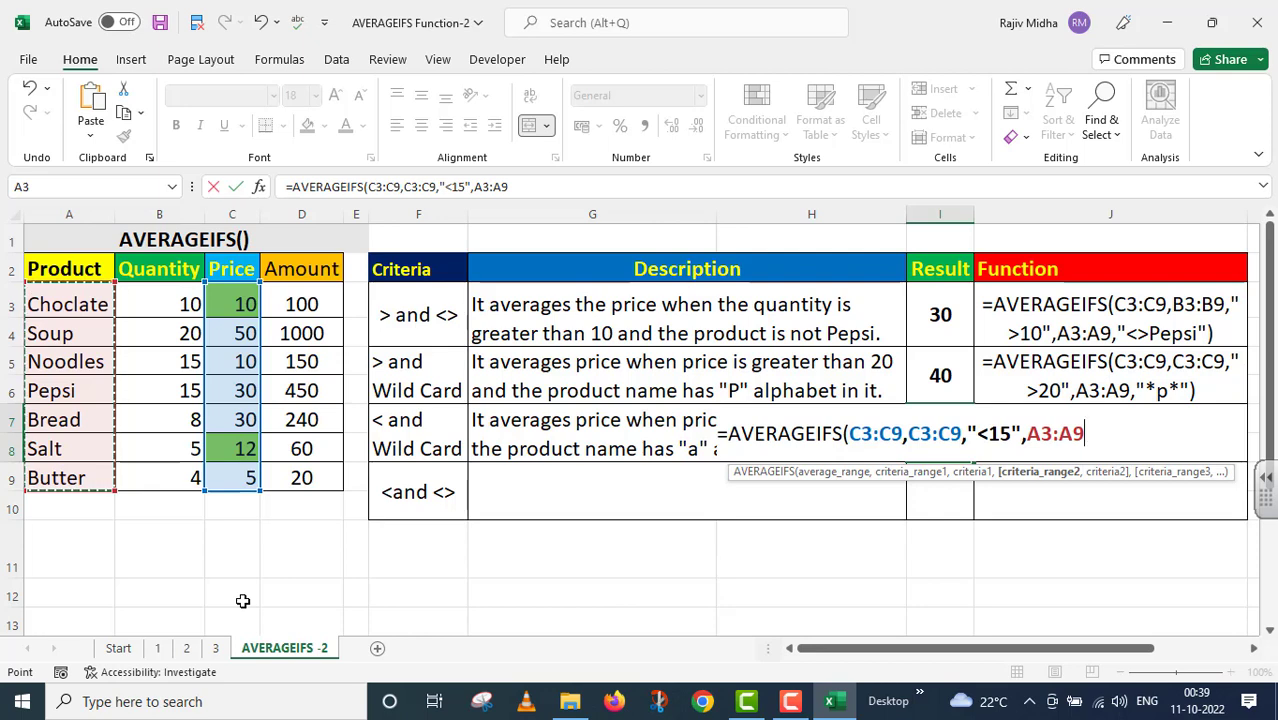
type(",")
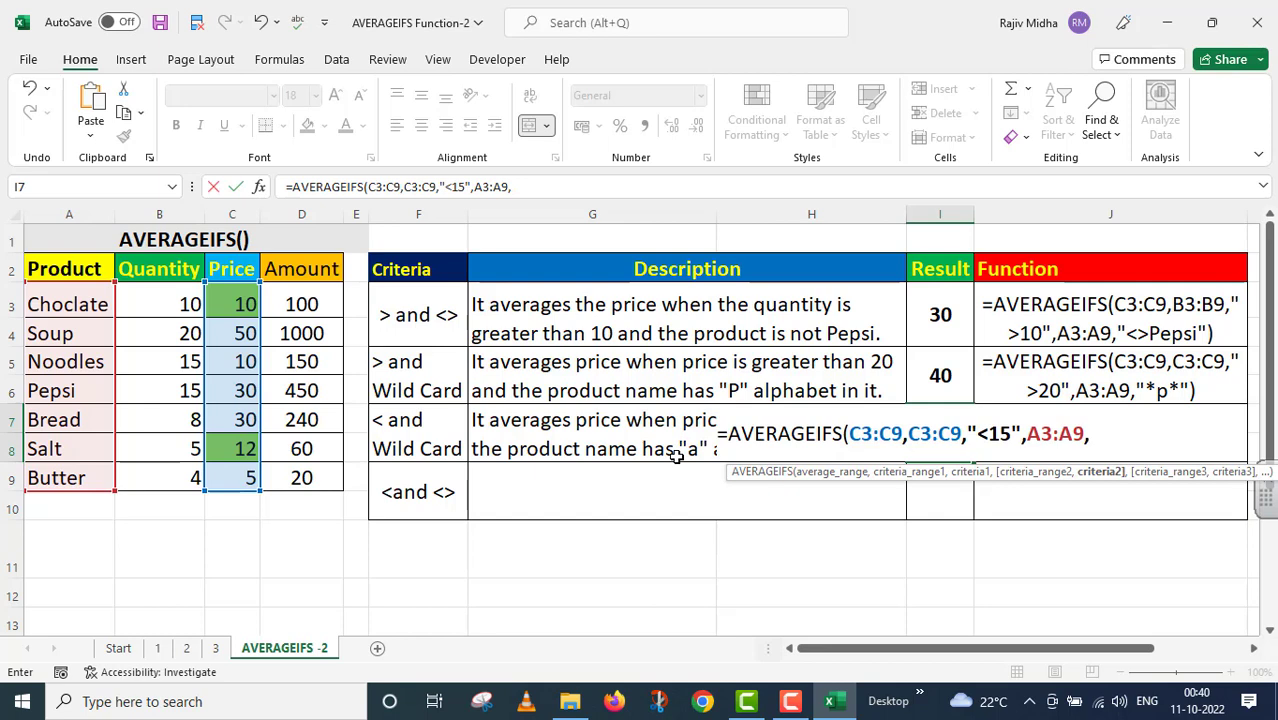
type("\"*a*\")")
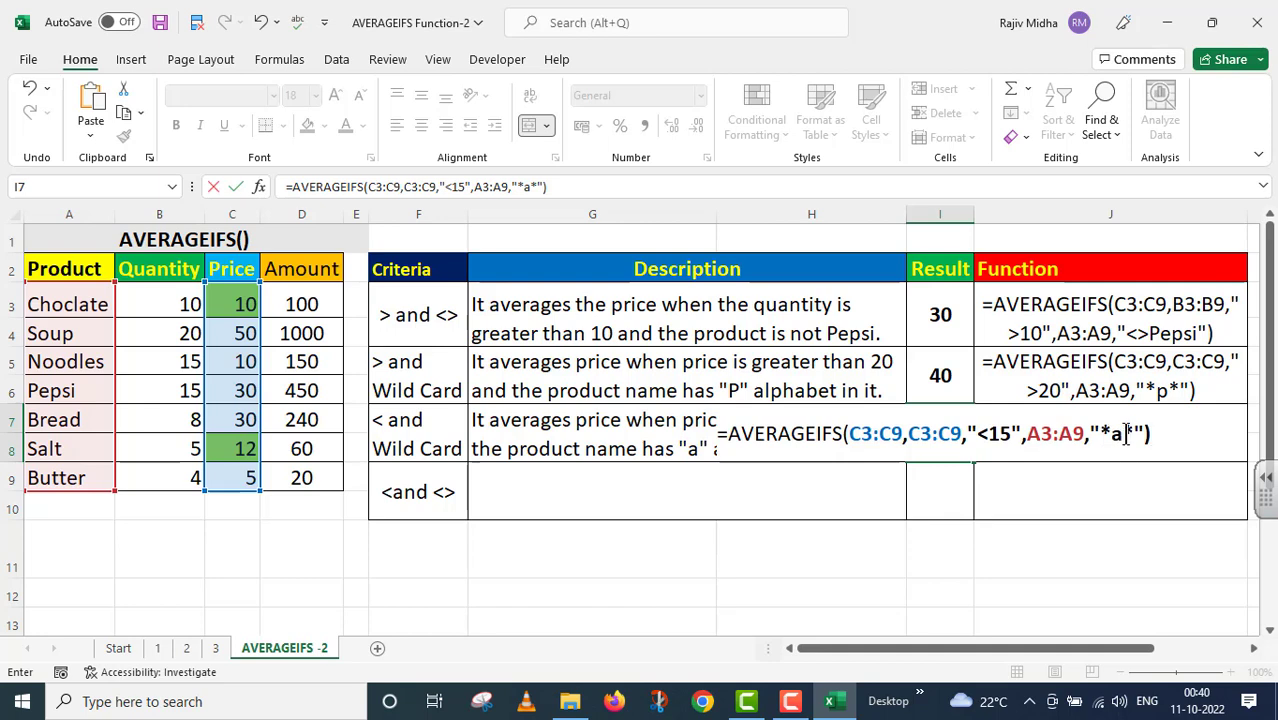
key("Return")
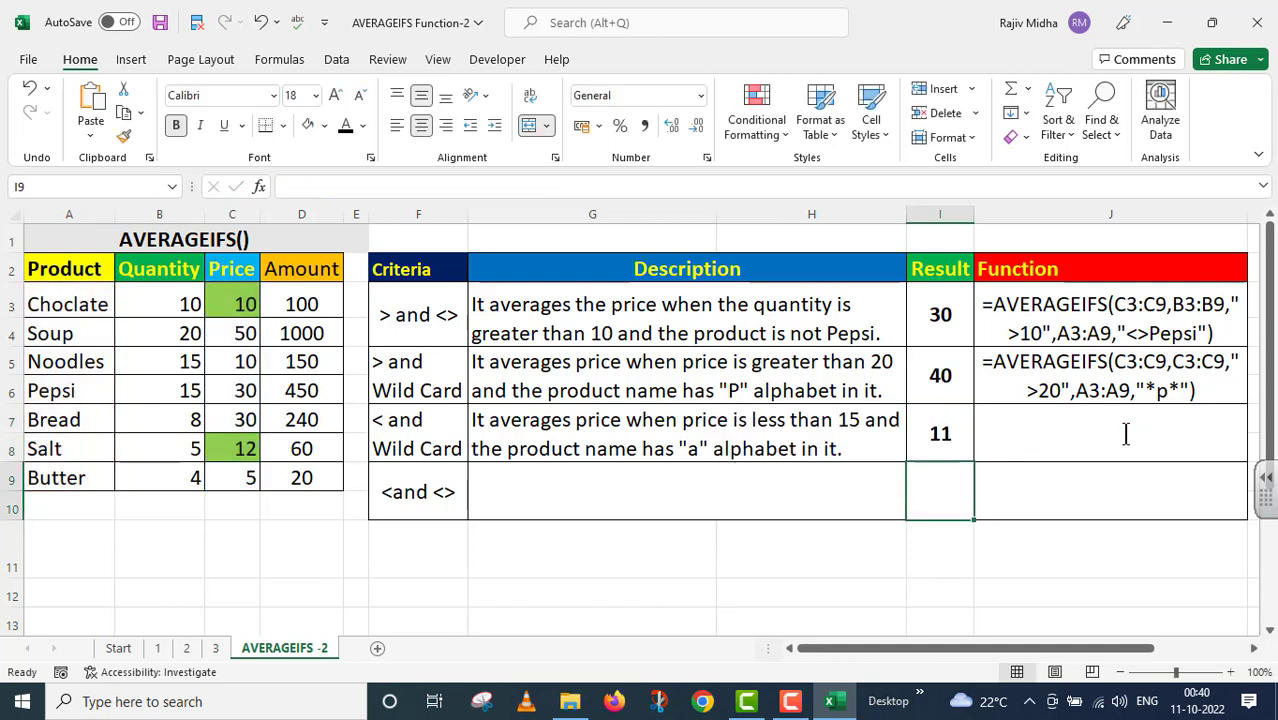
Step: Copy I7's formula into J7 as text: '=AVERAGEIFS(C3:C9,C3:C9,"<15",A3:A9,"*a*")
left_click(962, 430)
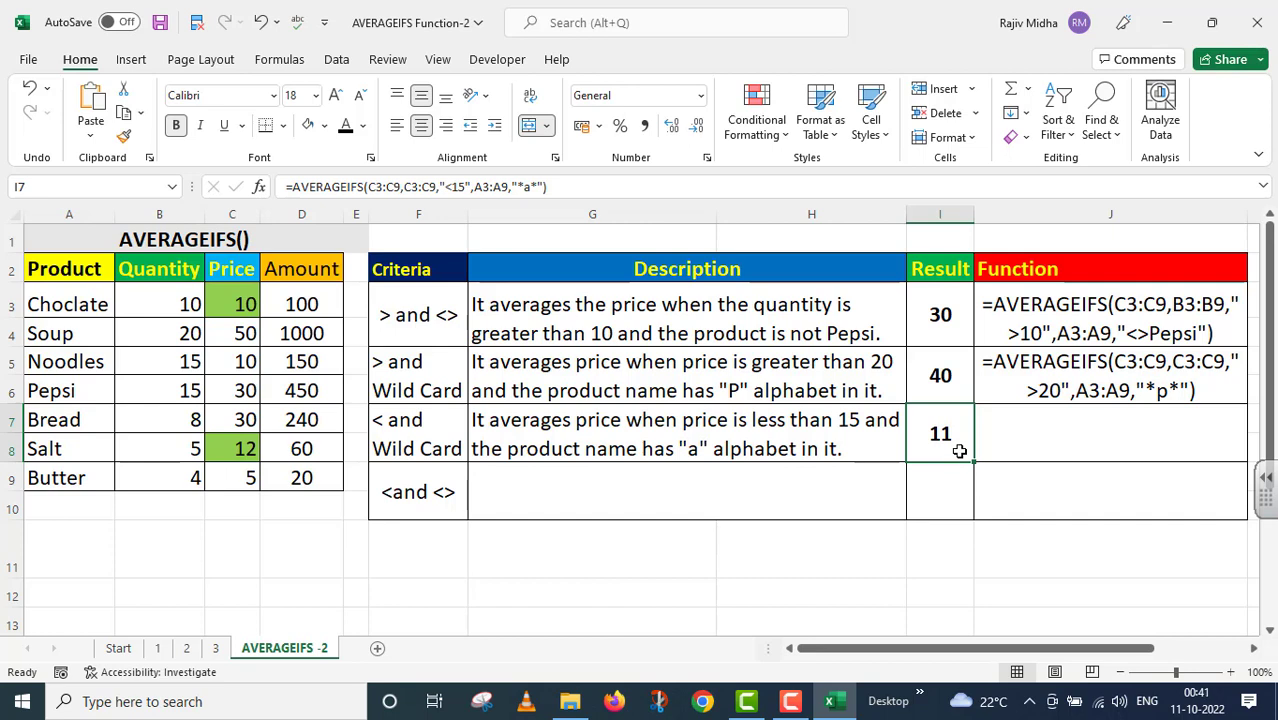
left_click_drag(585, 186, 286, 186)
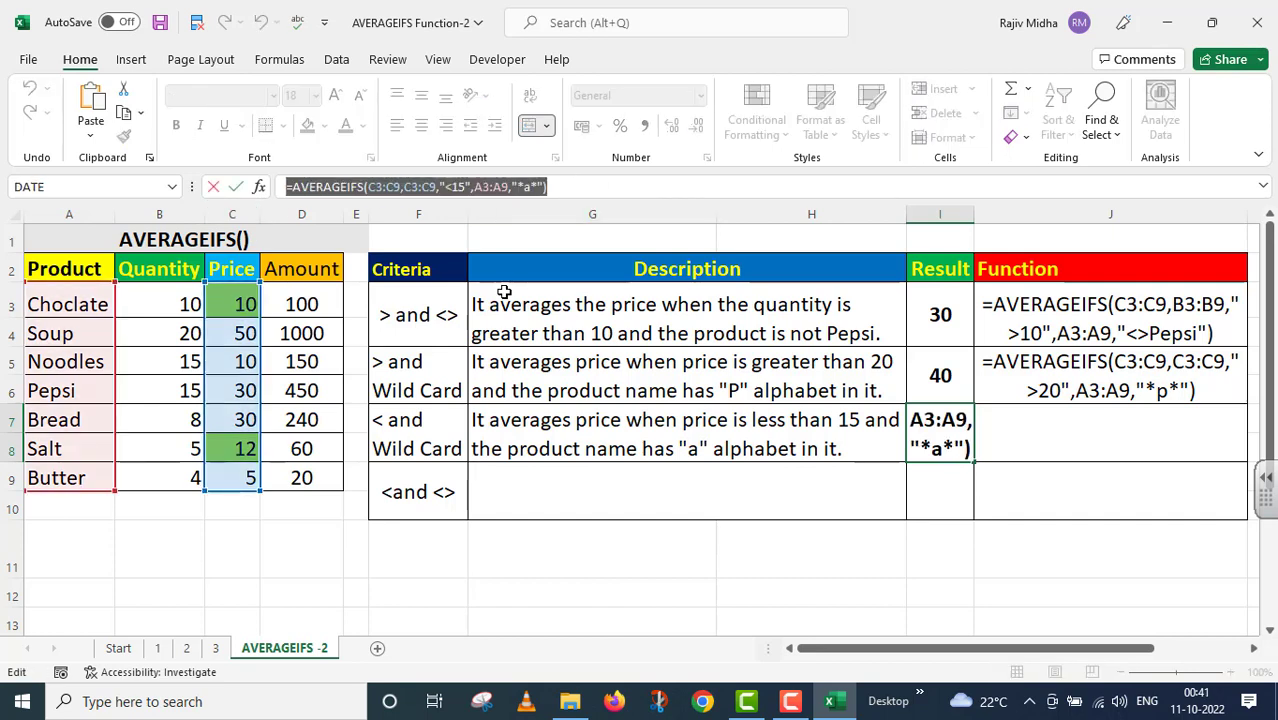
key("ctrl+c")
key("Return")
left_click(990, 425)
type("'")
key("ctrl+v")
key("Return")
left_click(536, 499)
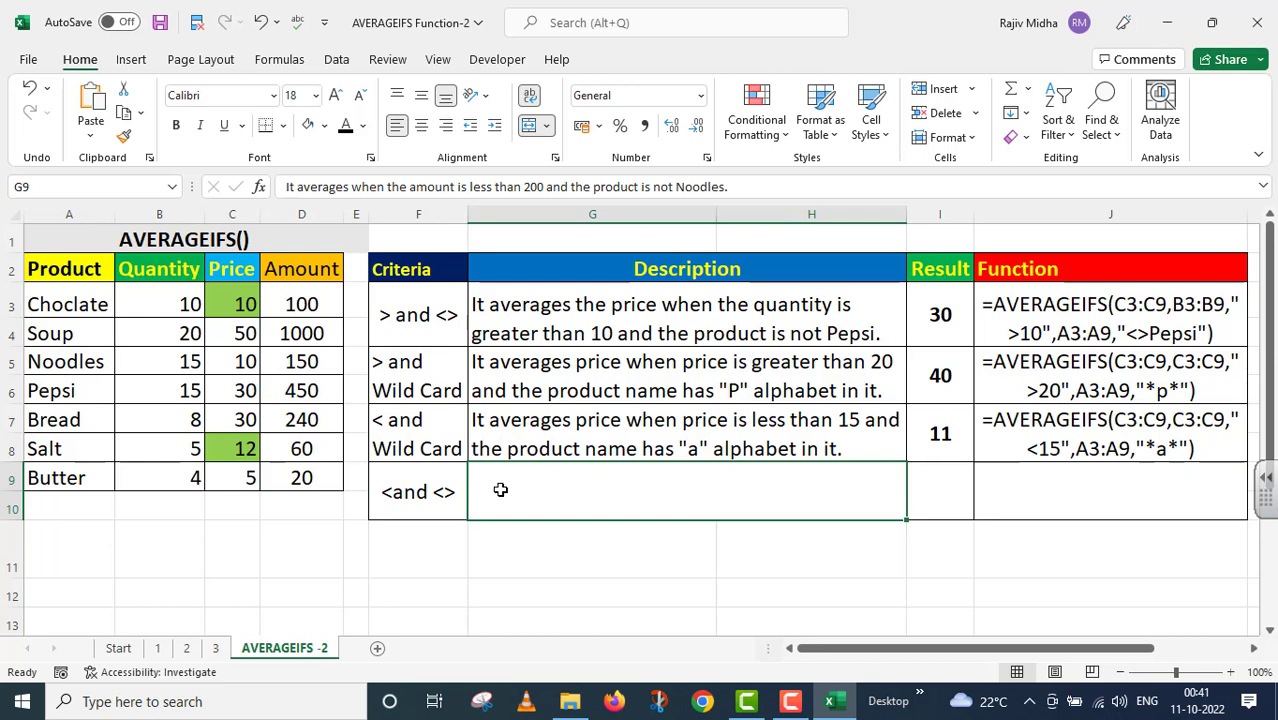
Step: Remove the green fill from the prices in C3:C8
left_click_drag(248, 302, 251, 449)
left_click(307, 126)
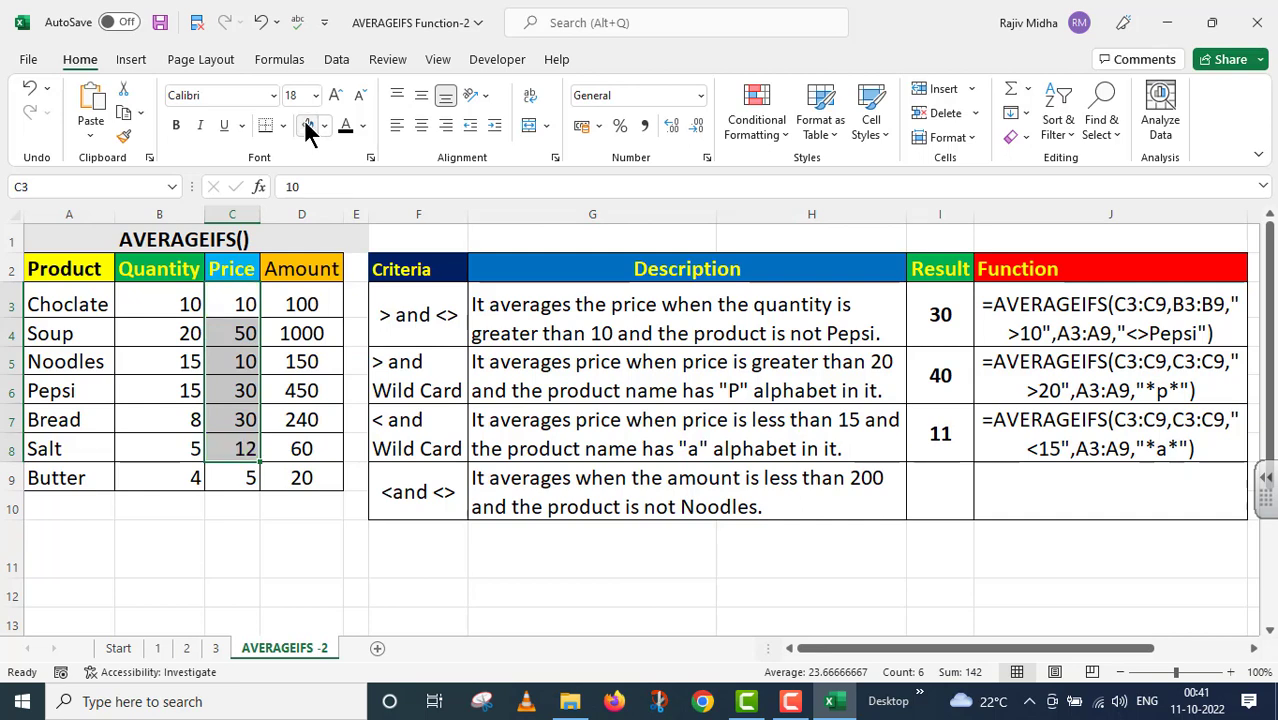
left_click(300, 548)
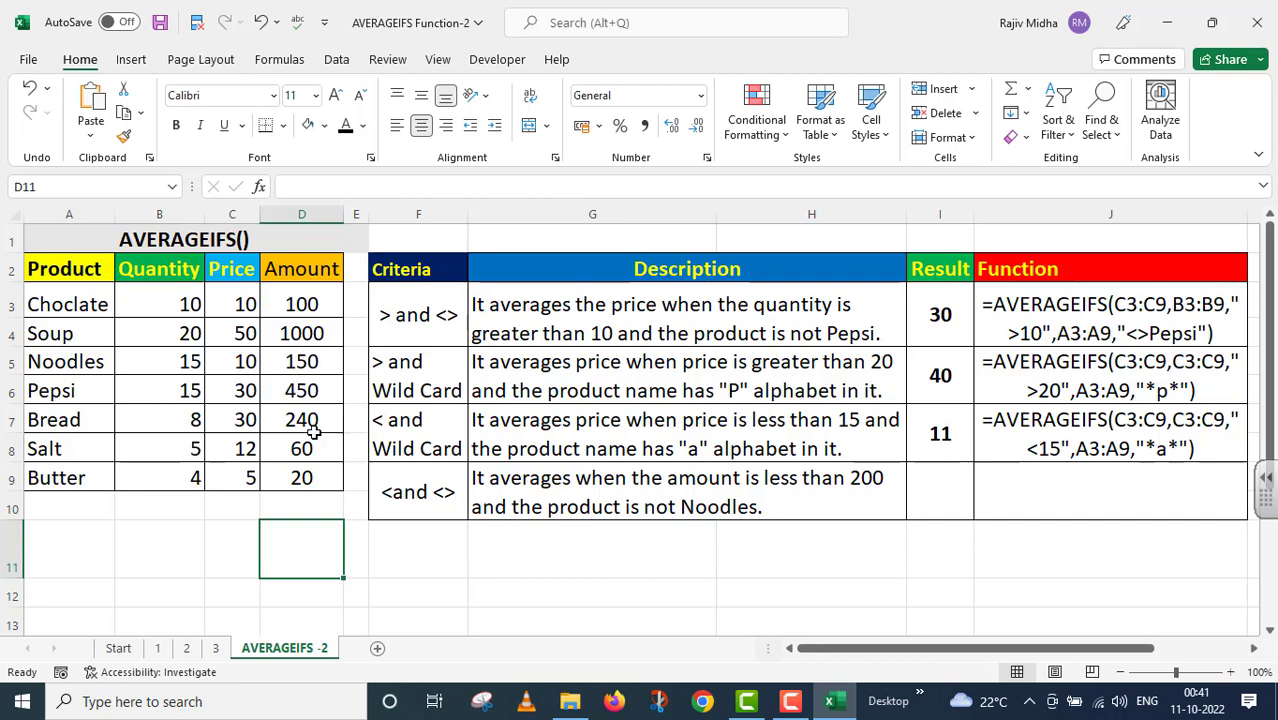
Step: Fill amounts 100, 60 and 20 (D3, D8, D9) green, leaving Noodles' D5 unfilled
left_click(305, 362)
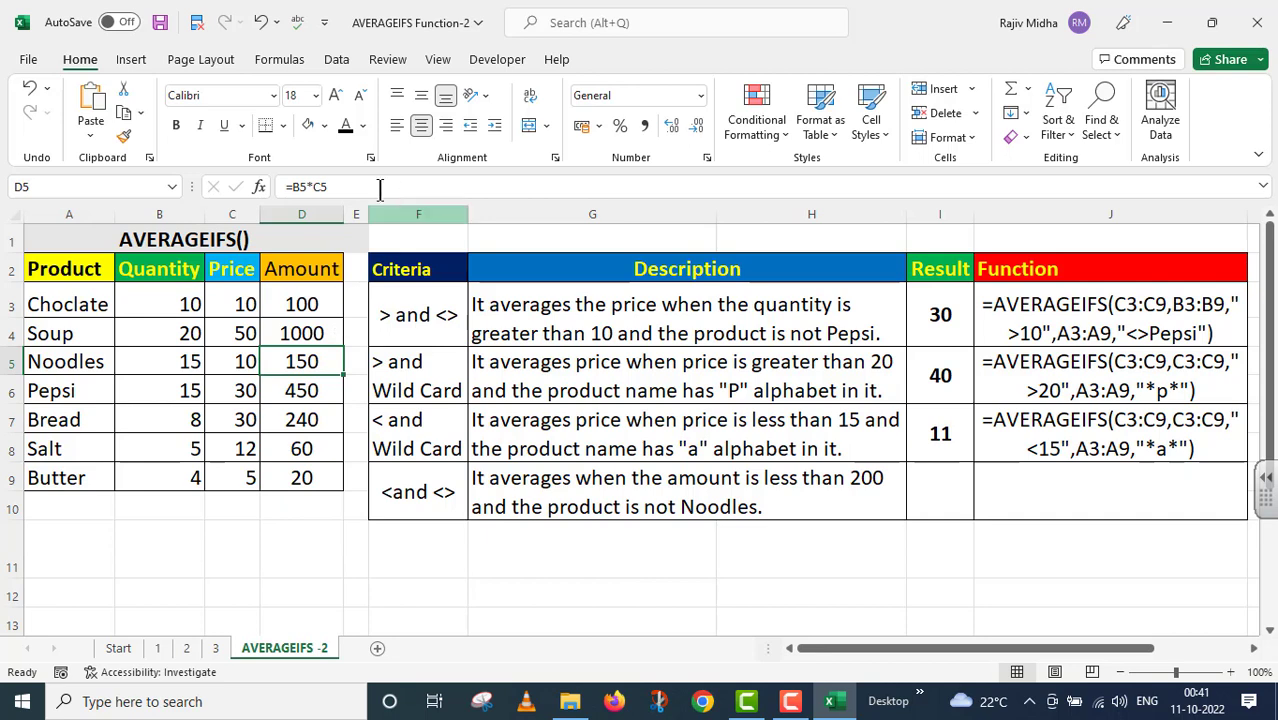
left_click(324, 125)
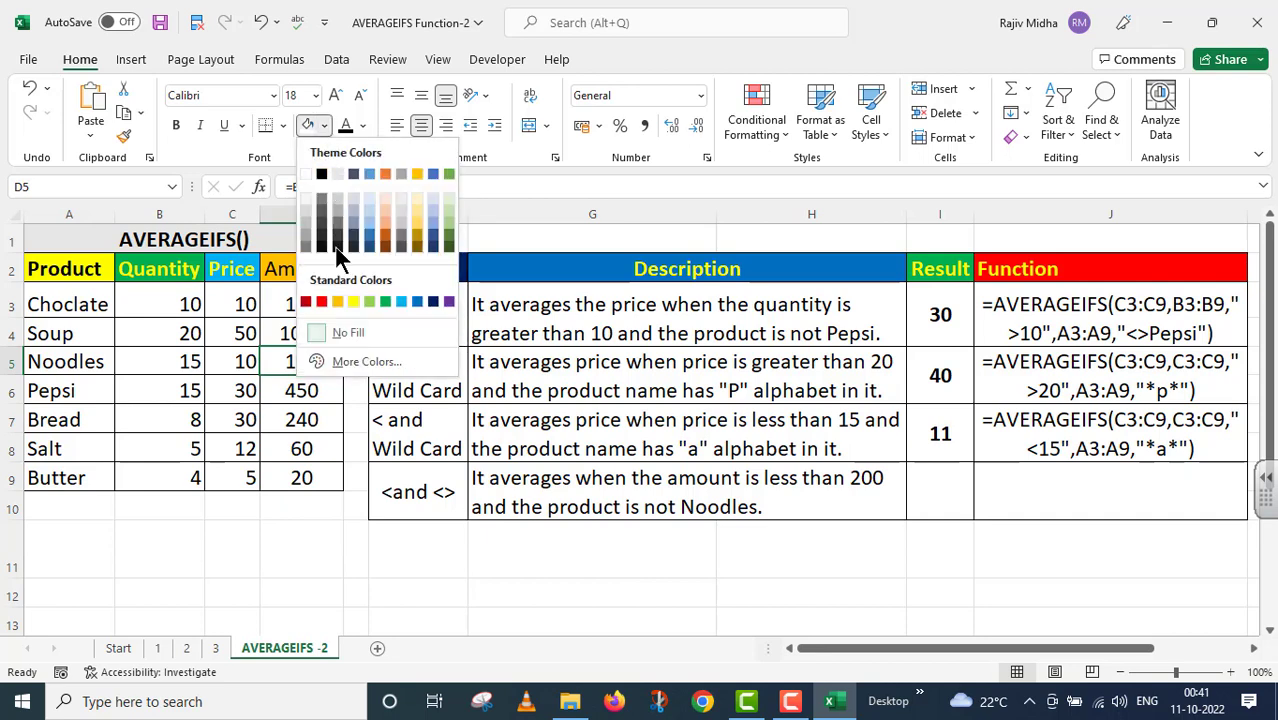
left_click(368, 300)
left_click(300, 305)
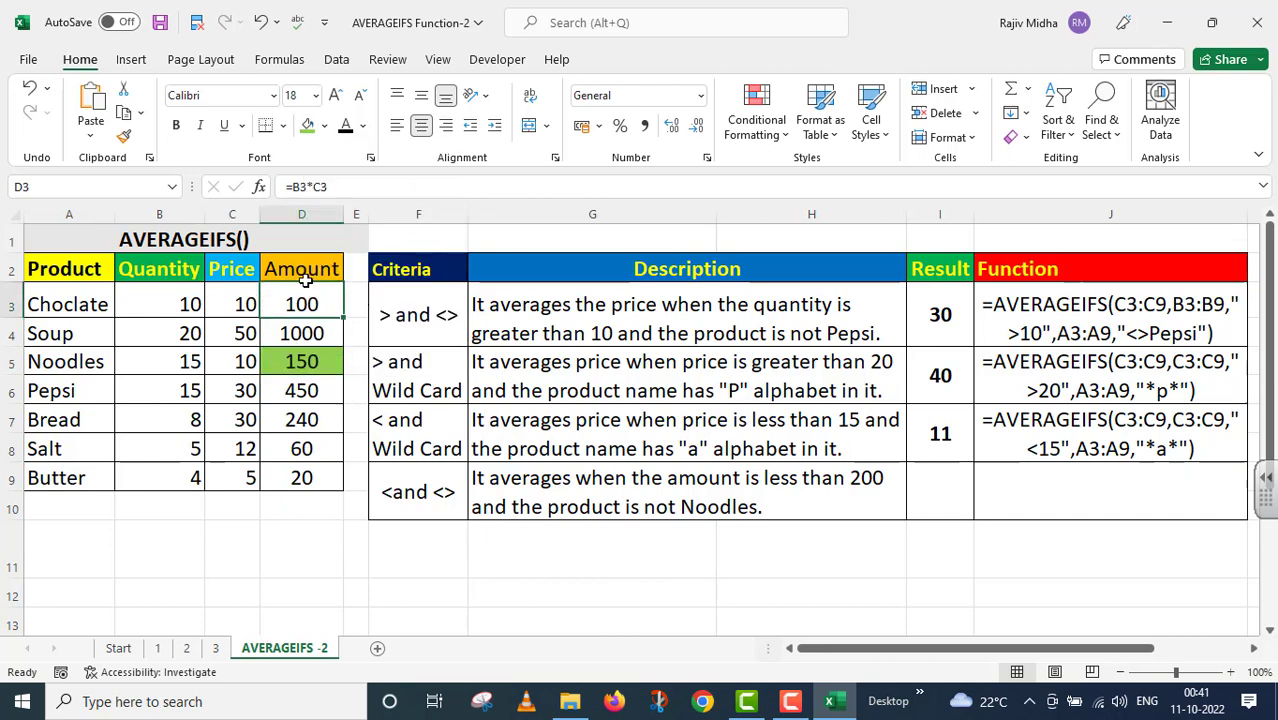
left_click(307, 125)
left_click(297, 448)
left_click(307, 125)
left_click(297, 477)
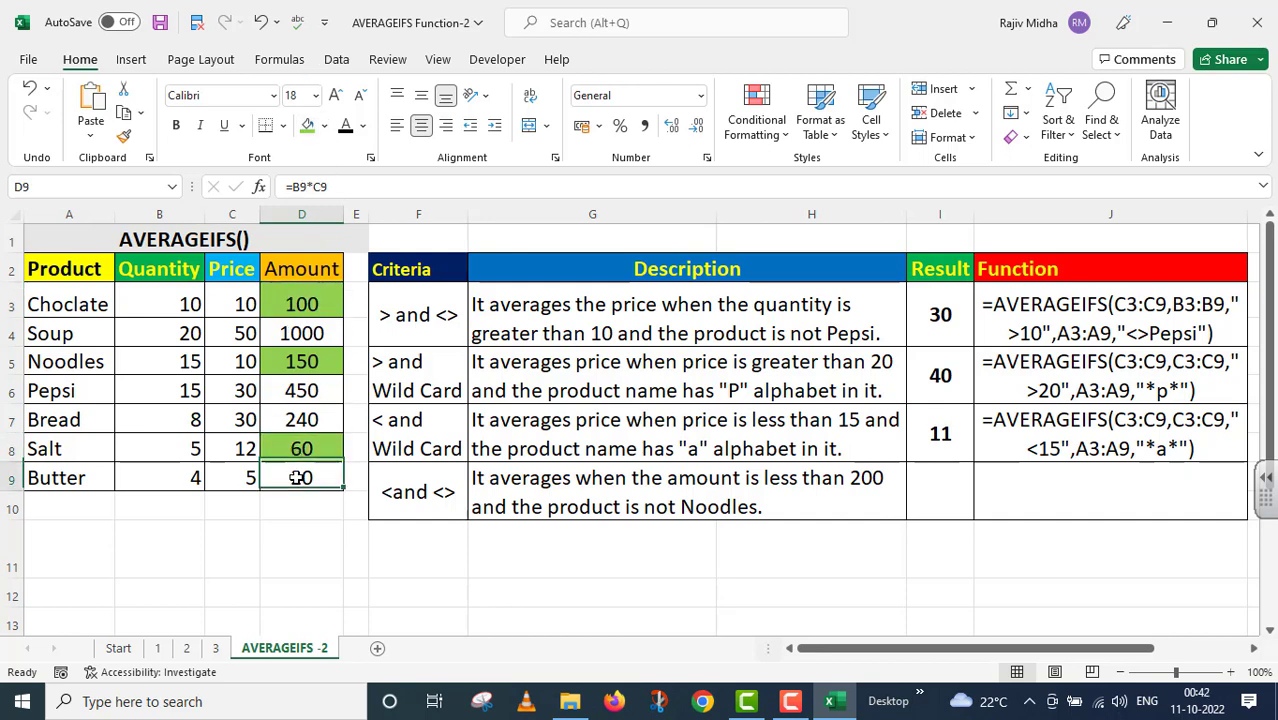
left_click(307, 125)
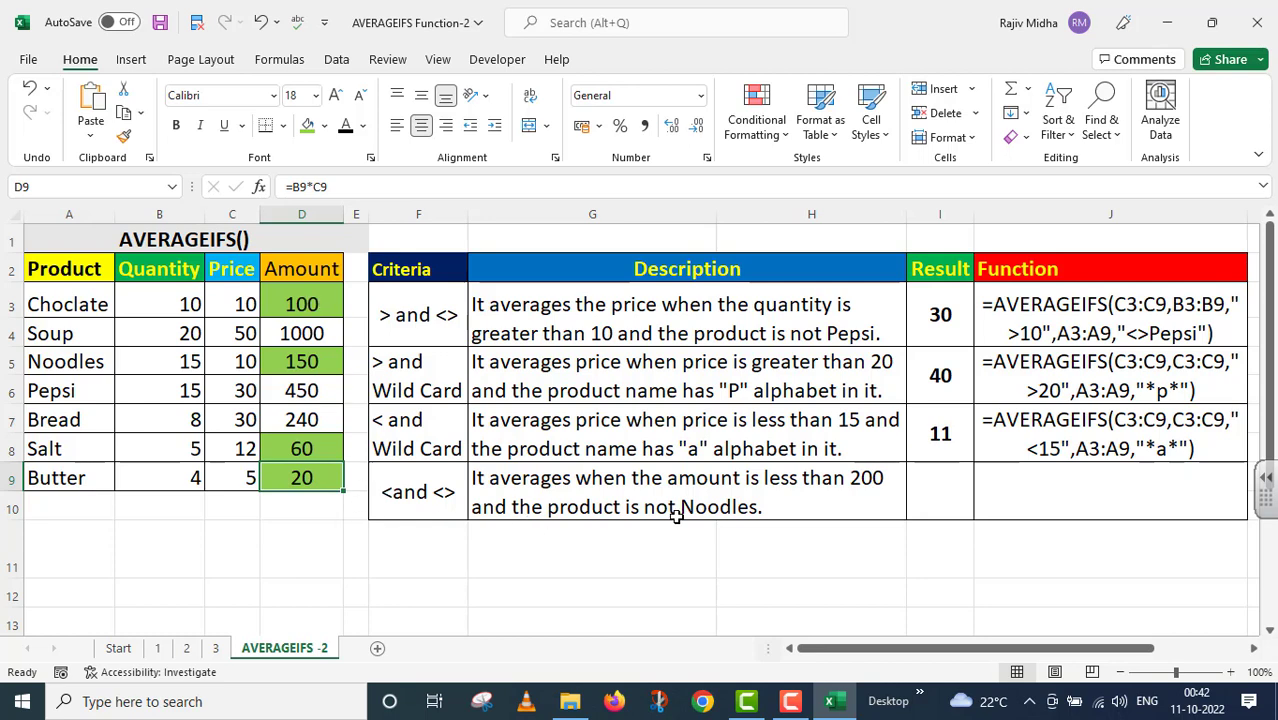
left_click(310, 362)
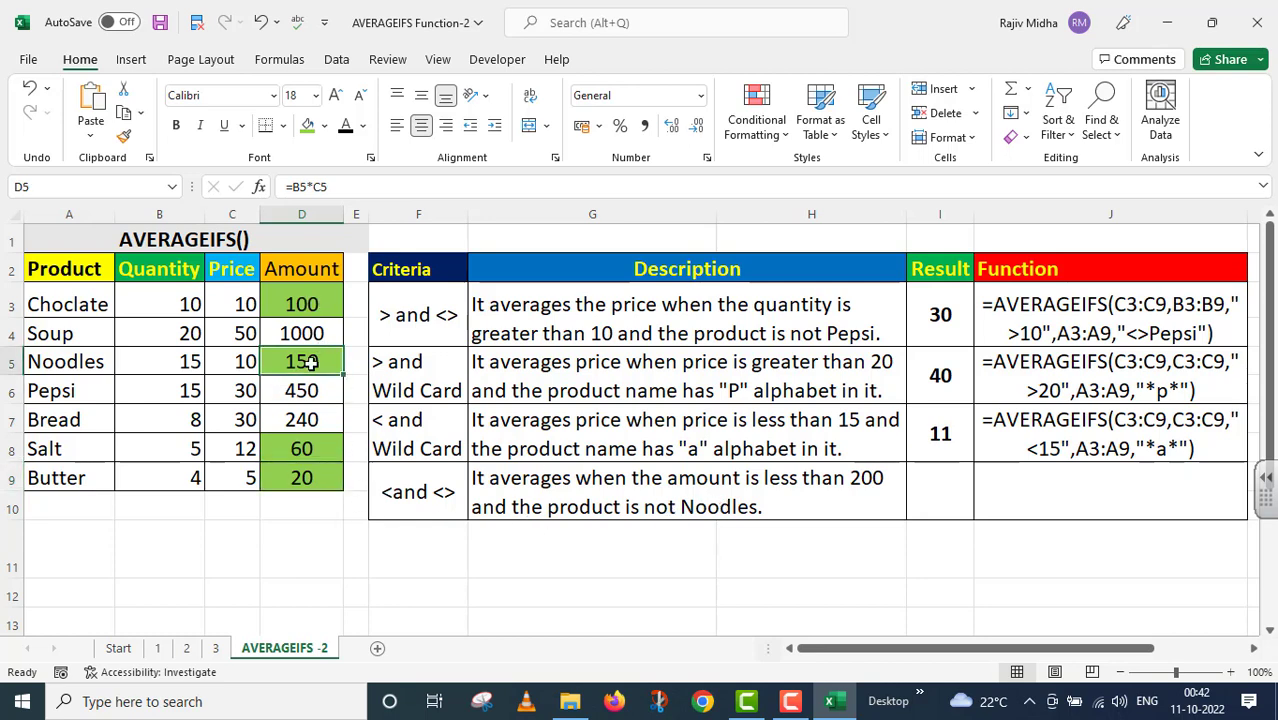
left_click(322, 126)
left_click(322, 328)
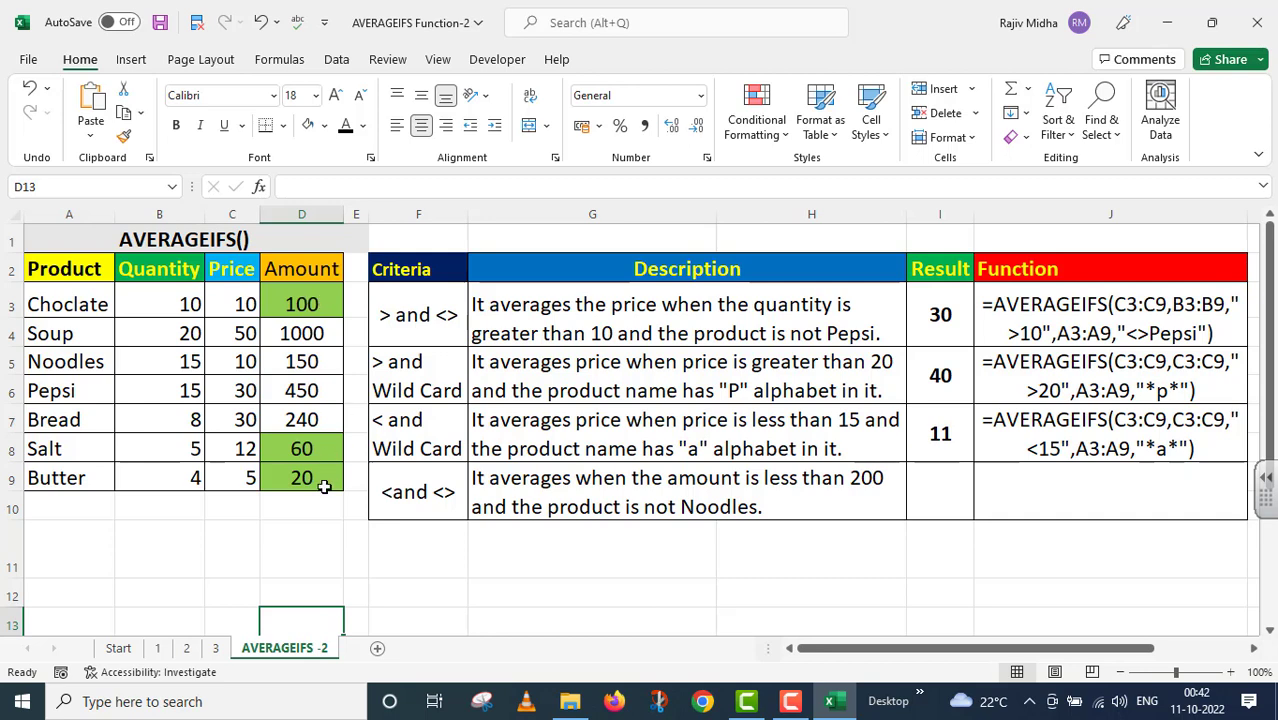
Step: Enter =AVERAGEIFS(D3:D9,D3:D9,"<200",A3:A9,"<>Noodles") in I9, selecting D3:D9 and A3:A9
left_click(928, 479)
type("=")
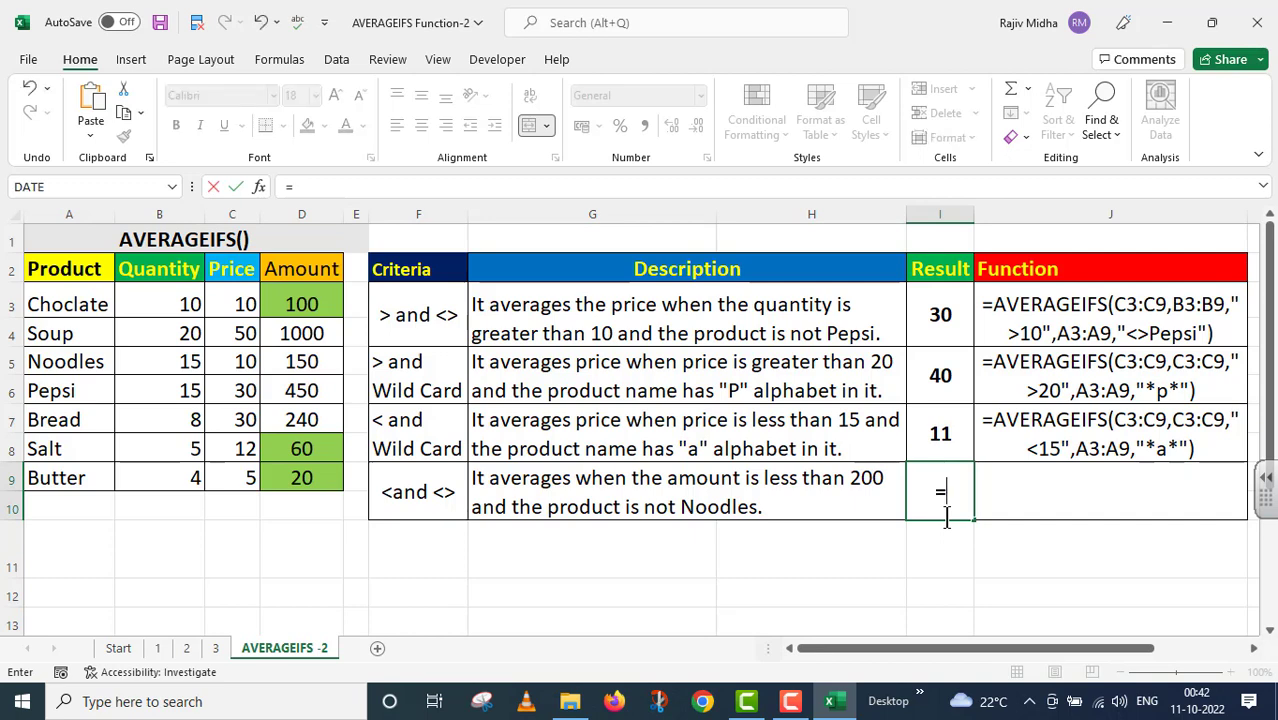
type("AVERAGEIFS")
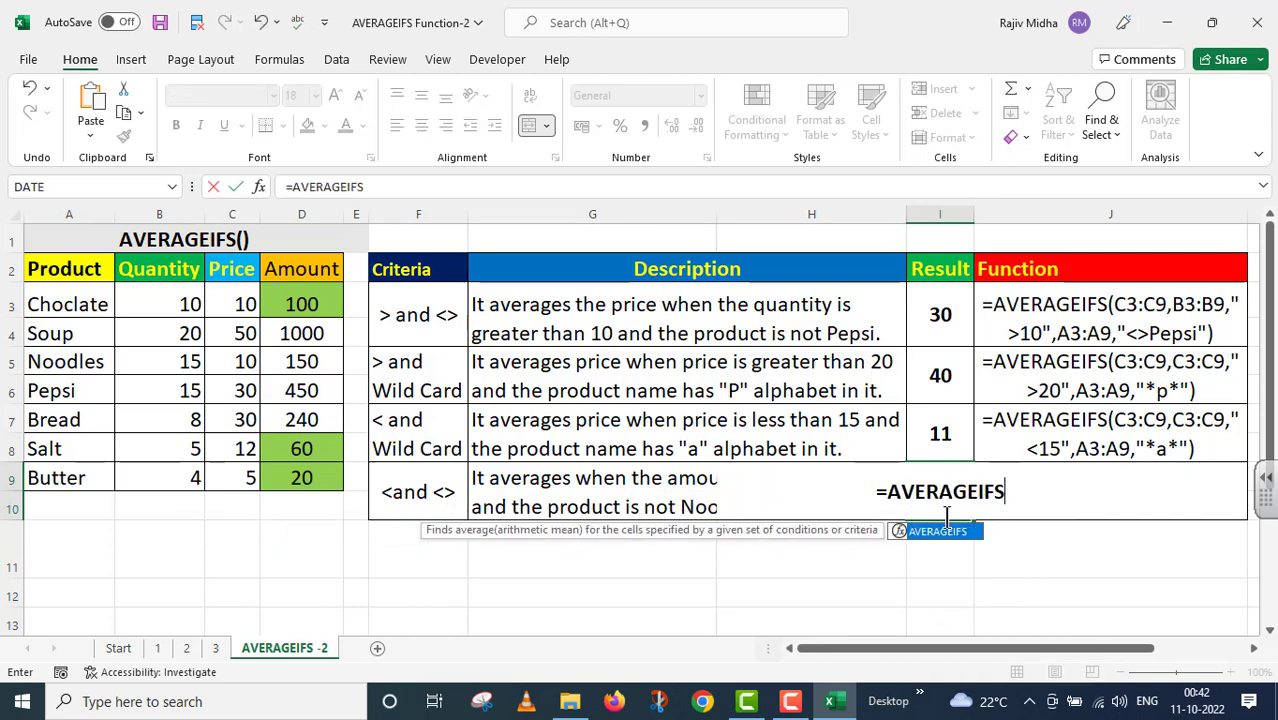
type("(")
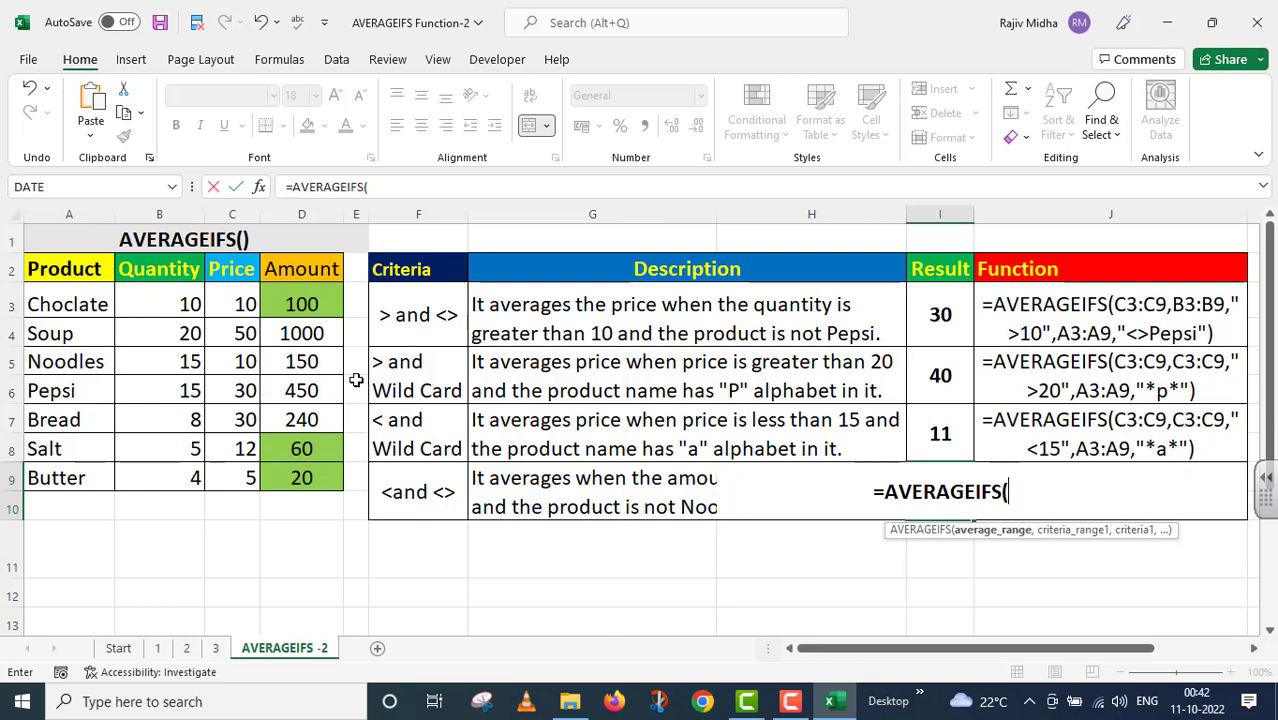
left_click_drag(307, 301, 302, 479)
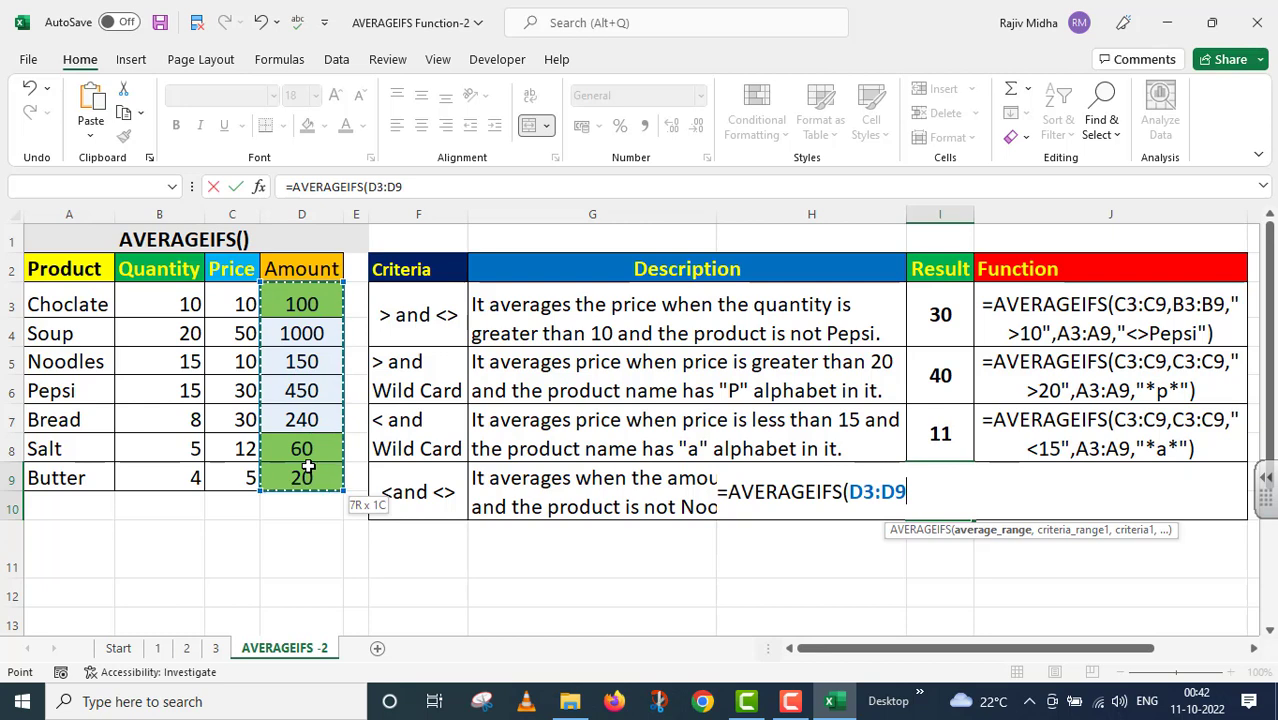
type(",")
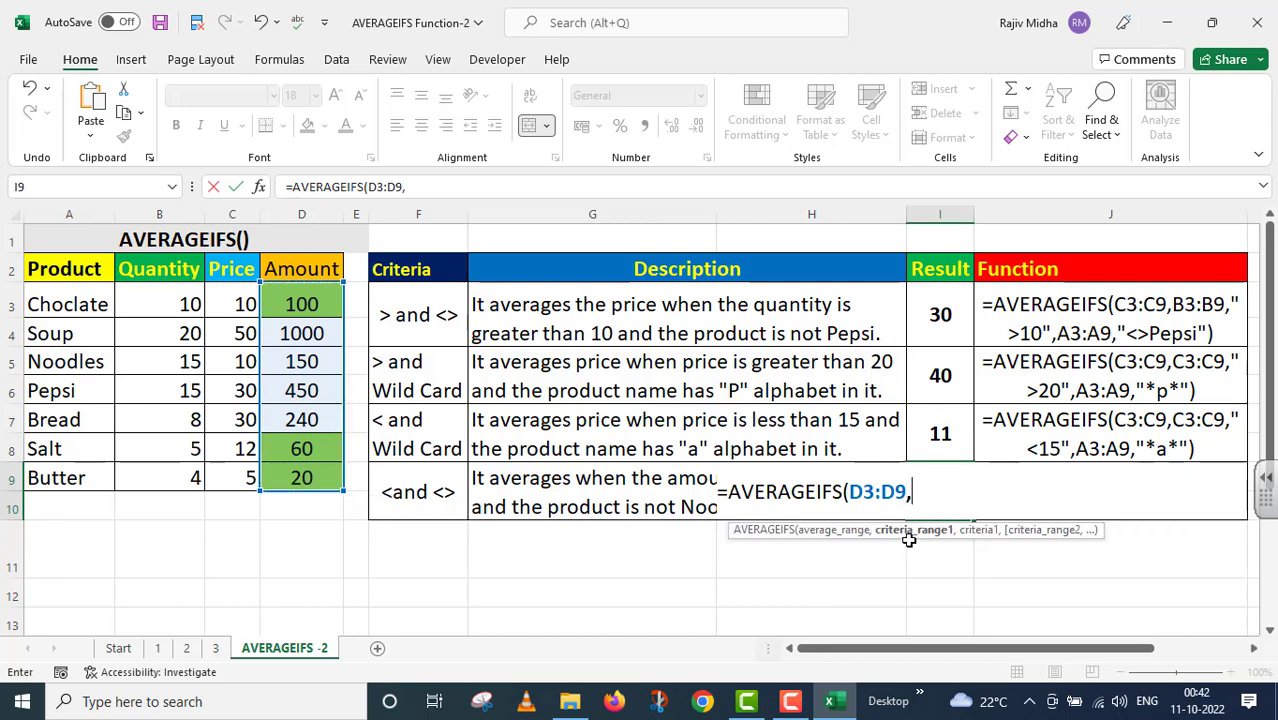
left_click(308, 308)
left_click_drag(308, 318, 308, 470)
type(",")
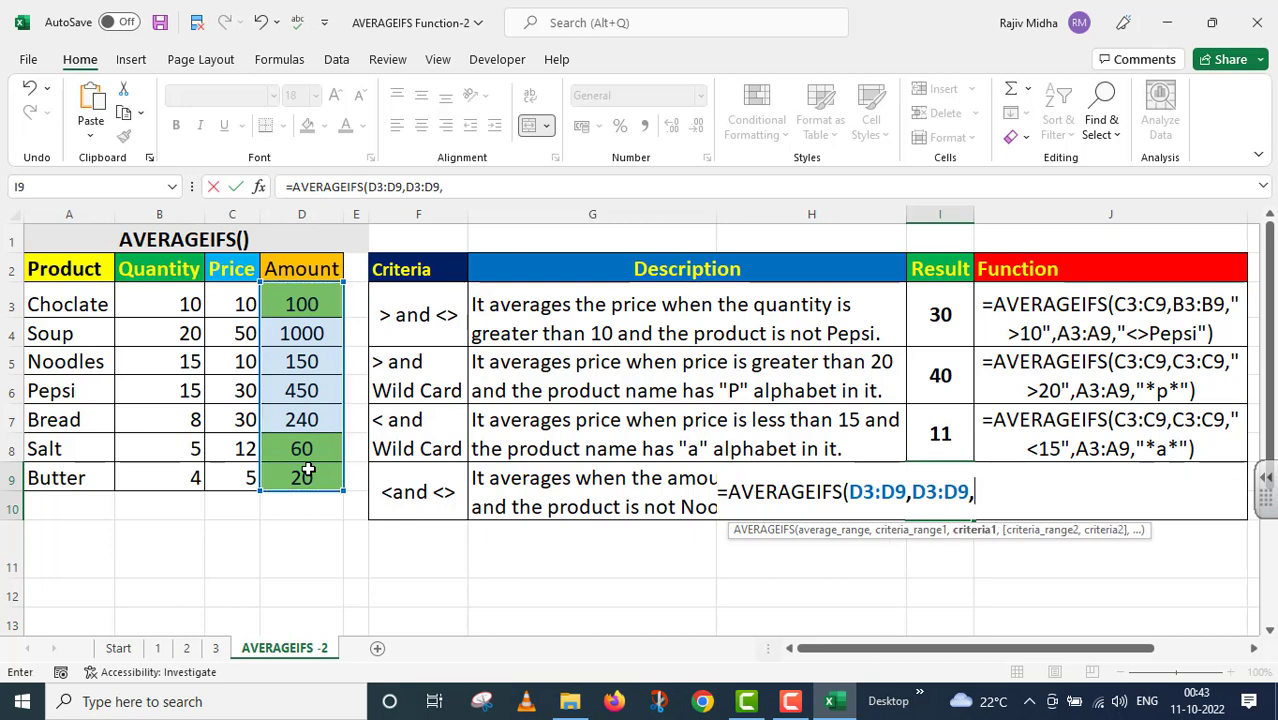
type("\"<200")
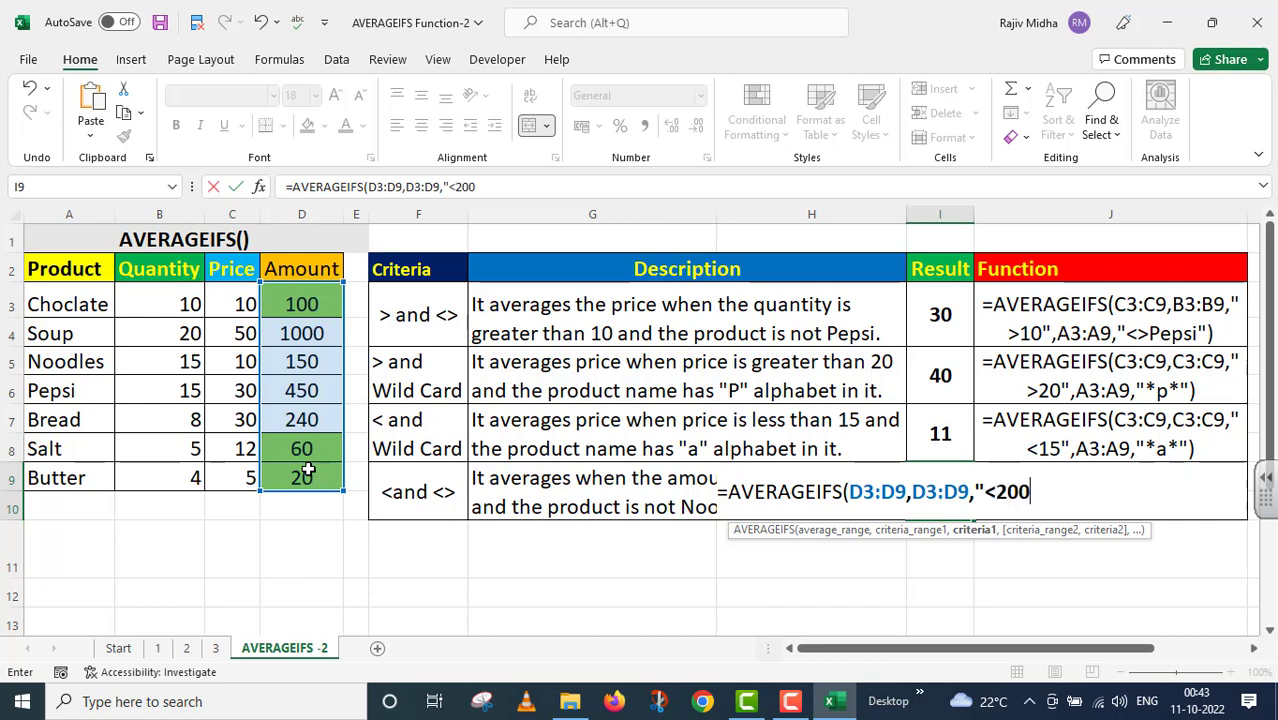
type("\",")
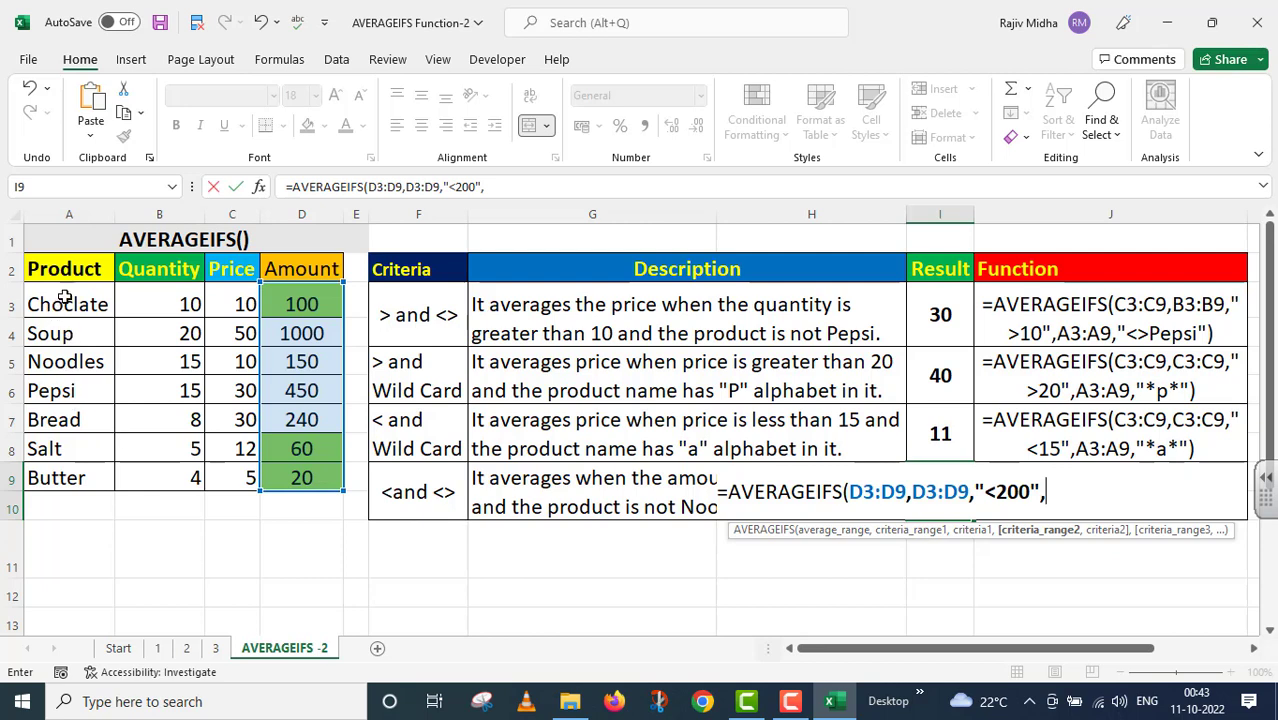
left_click_drag(62, 300, 66, 476)
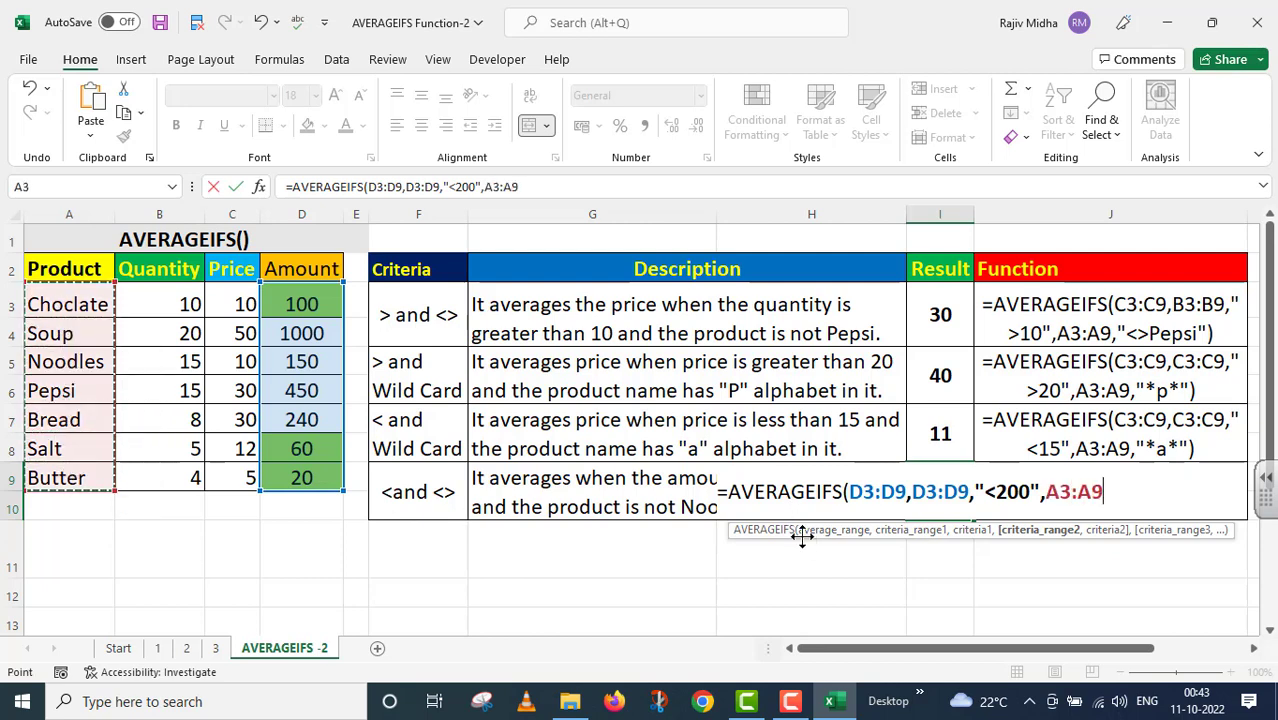
type(",")
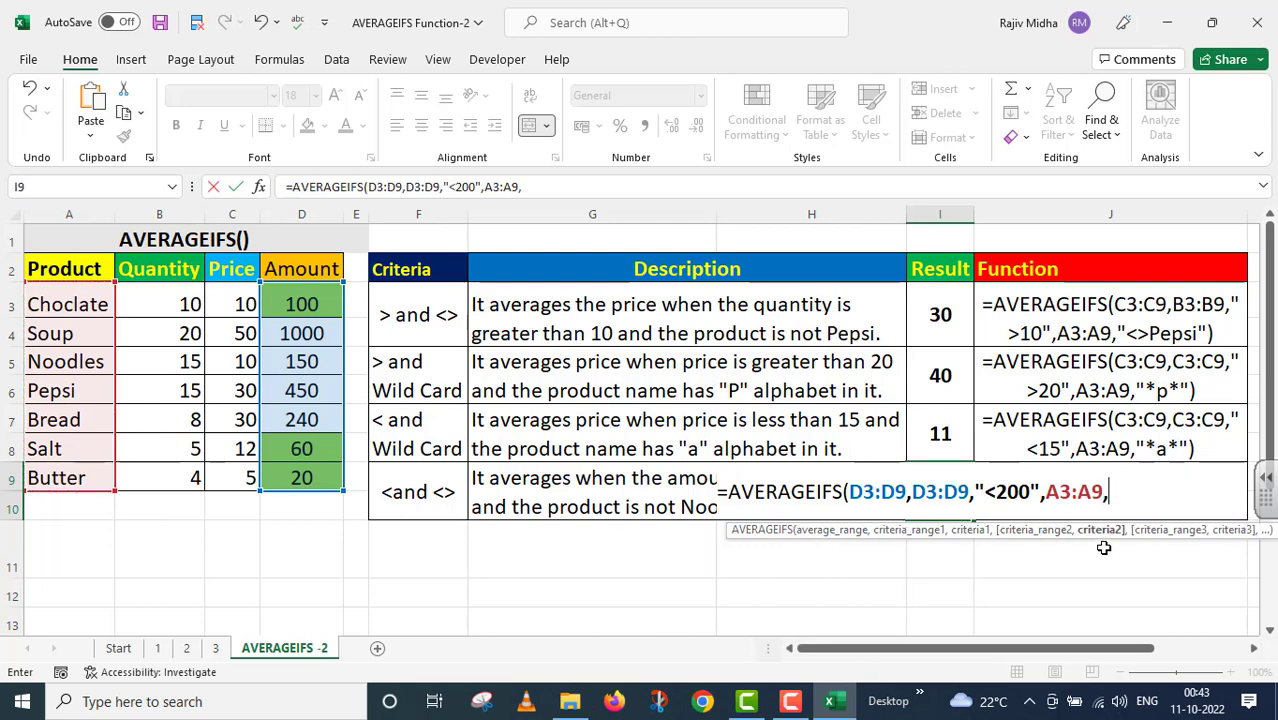
type("\"<>Noodles\"")
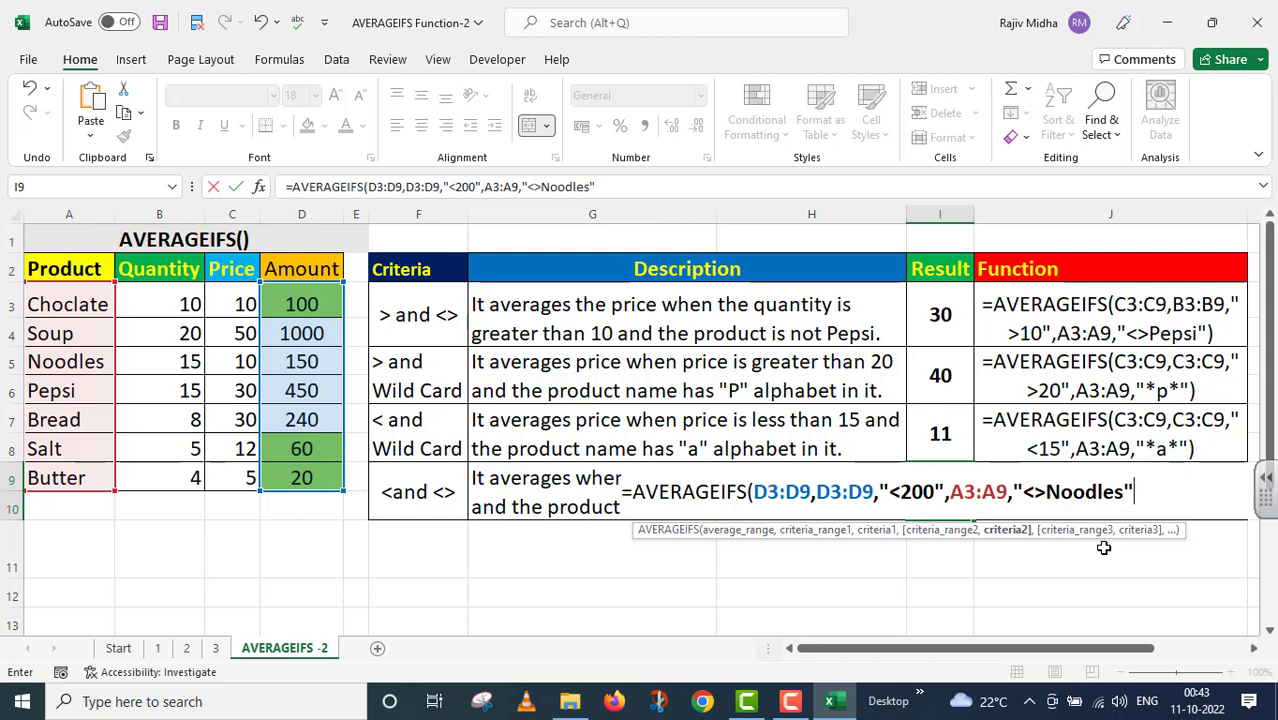
type(")")
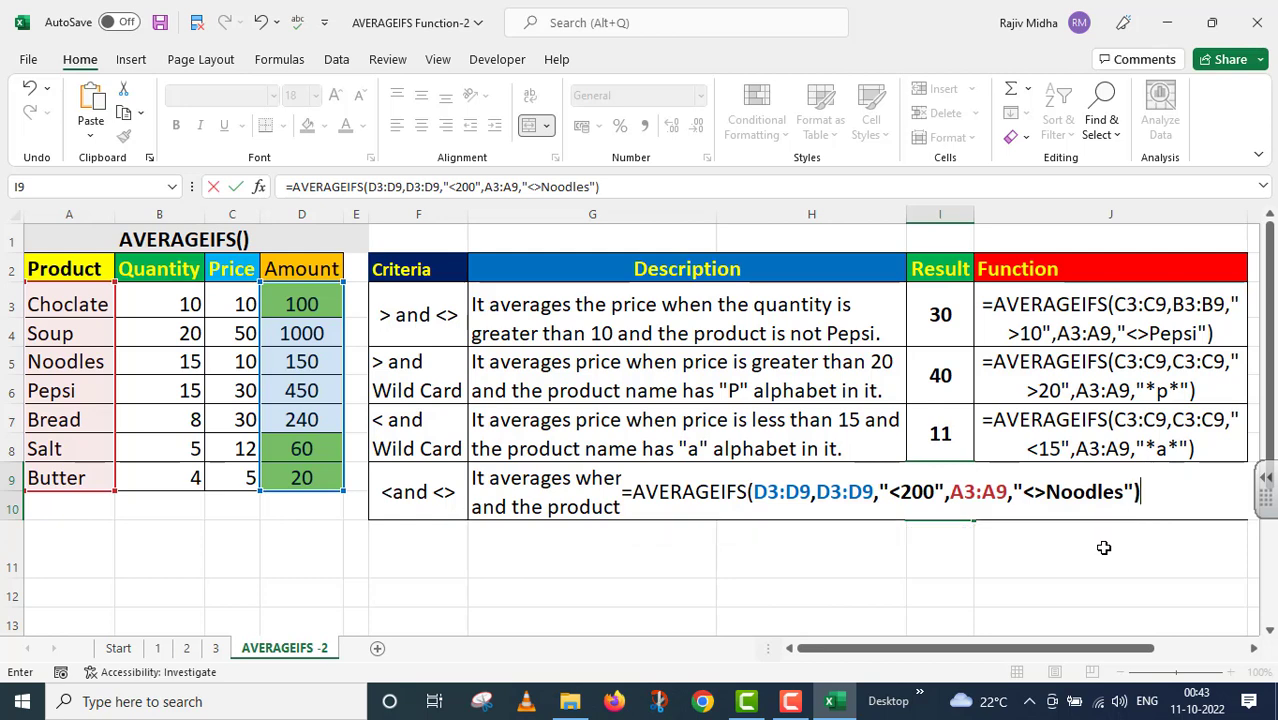
key("Return")
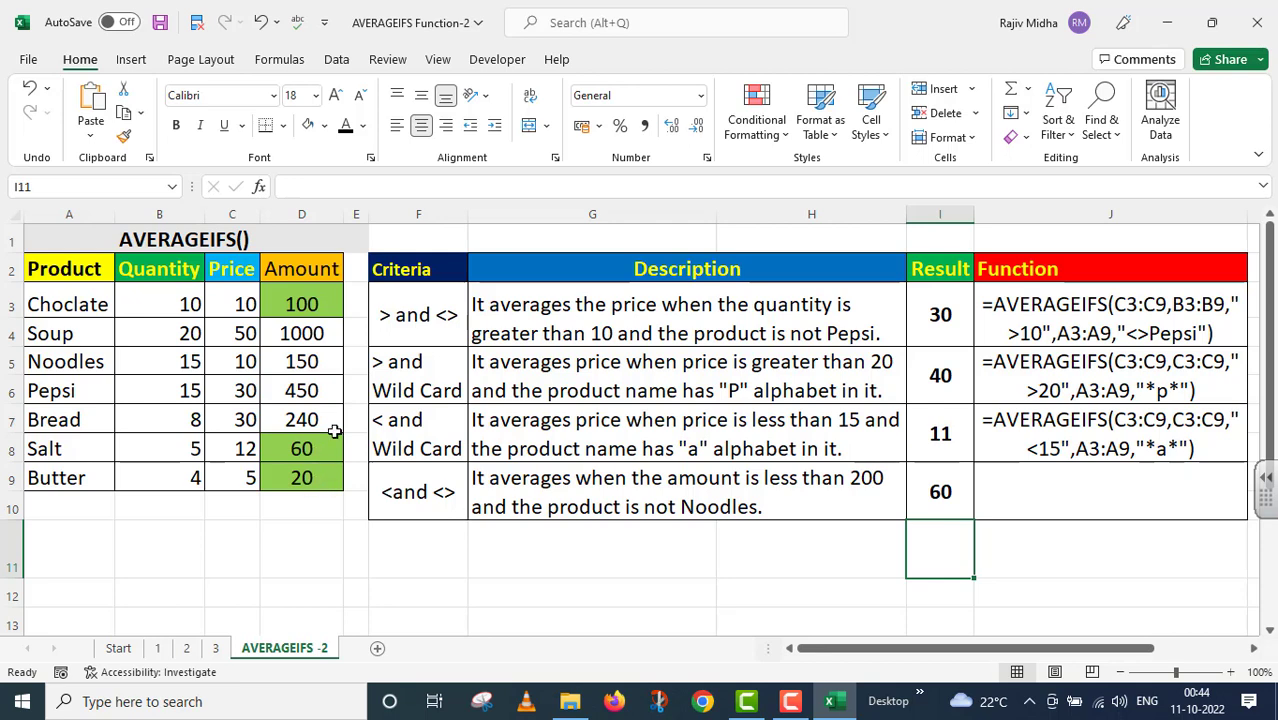
Step: Copy I9's formula into J9 as text, beside its result of 60
left_click(951, 498)
key("F2")
key("shift+Home")
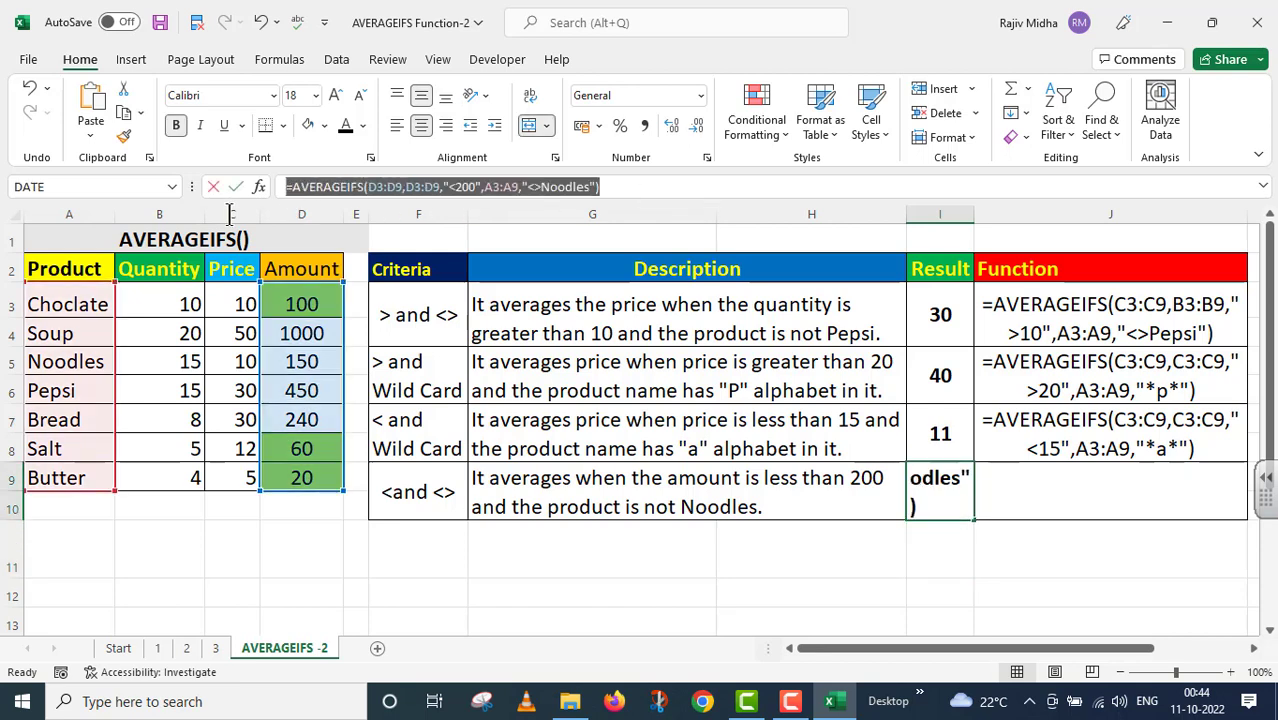
key("ctrl+c")
key("Return")
left_click(1110, 492)
key("ctrl+v")
left_click(635, 560)
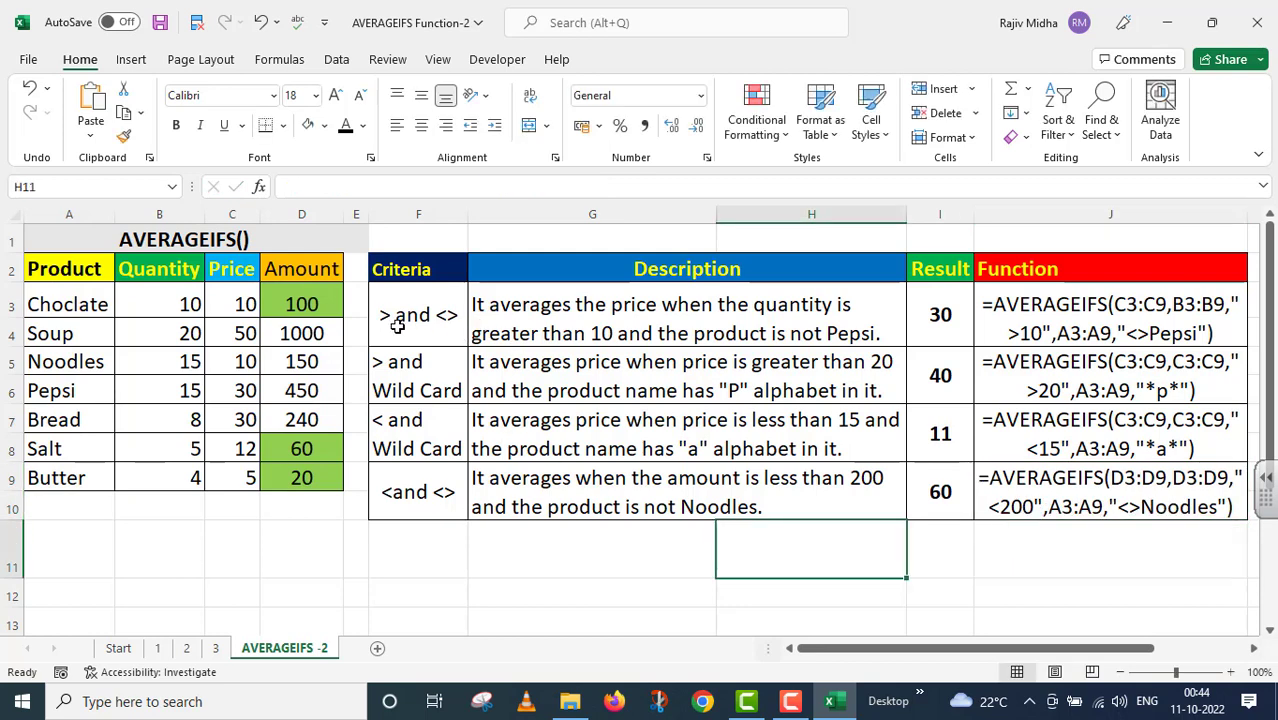